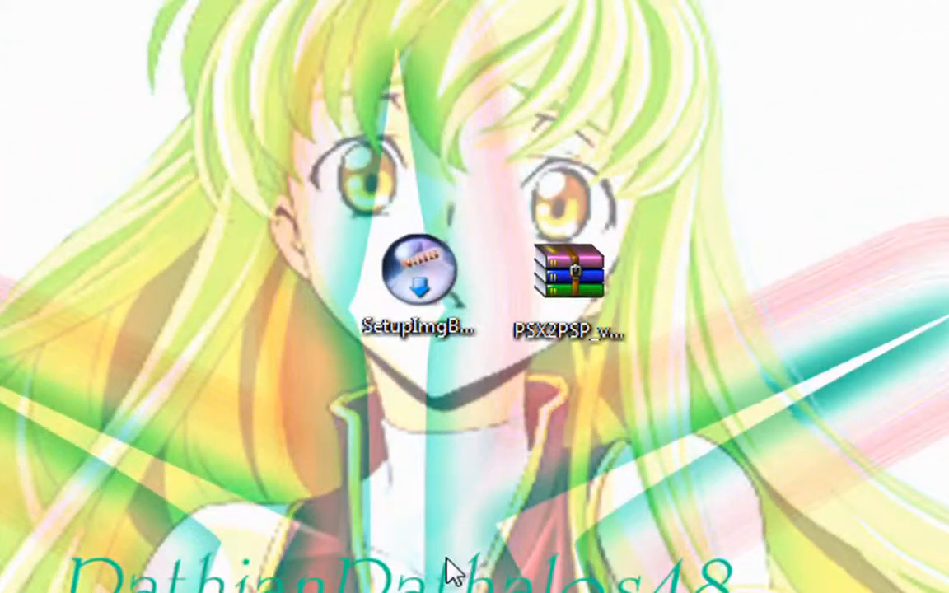
# Reposition the ImgBurn setup file and the PSX2PSP archive on the desktop, and deselect them
pyautogui.moveTo(440, 330); pyautogui.dragTo(300, 282)
pyautogui.moveTo(544, 272); pyautogui.dragTo(482, 280)
pyautogui.click(724, 473)
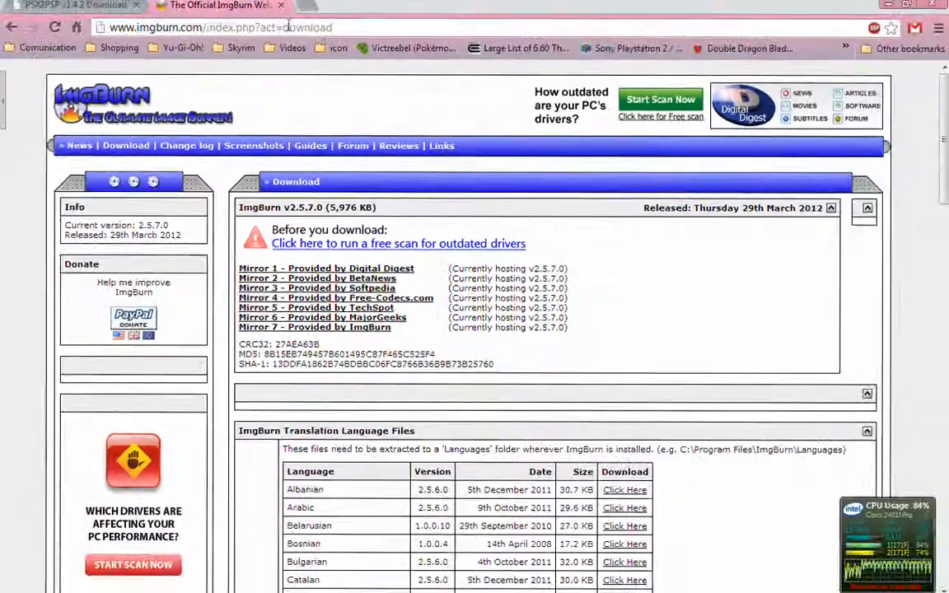
# Close the ImgBurn download page, then view the download prompt for PSX2PSP v1.4.2 and dismiss it
pyautogui.click(281, 6)
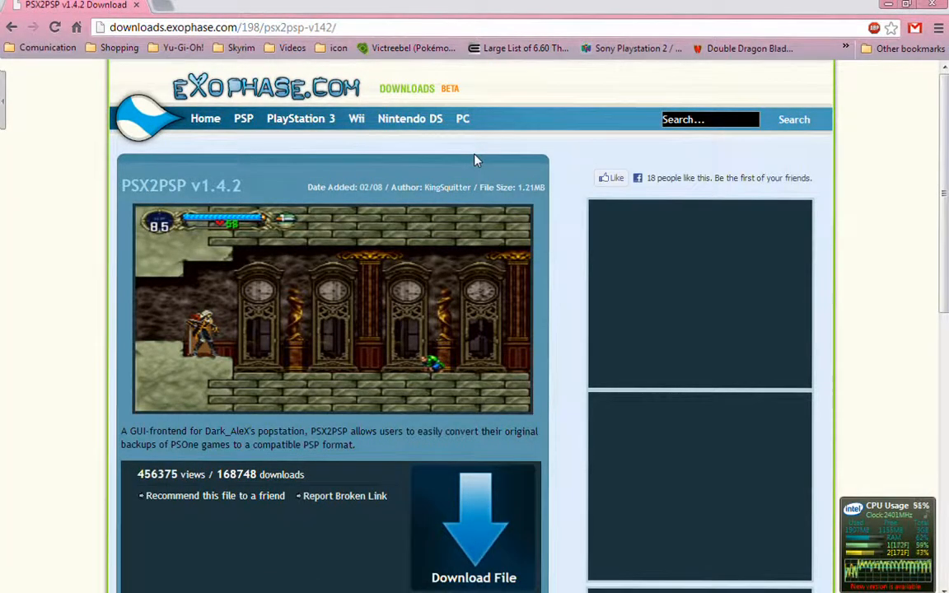
pyautogui.scroll(-1, 475, 161)
pyautogui.scroll(-2, 475, 161)
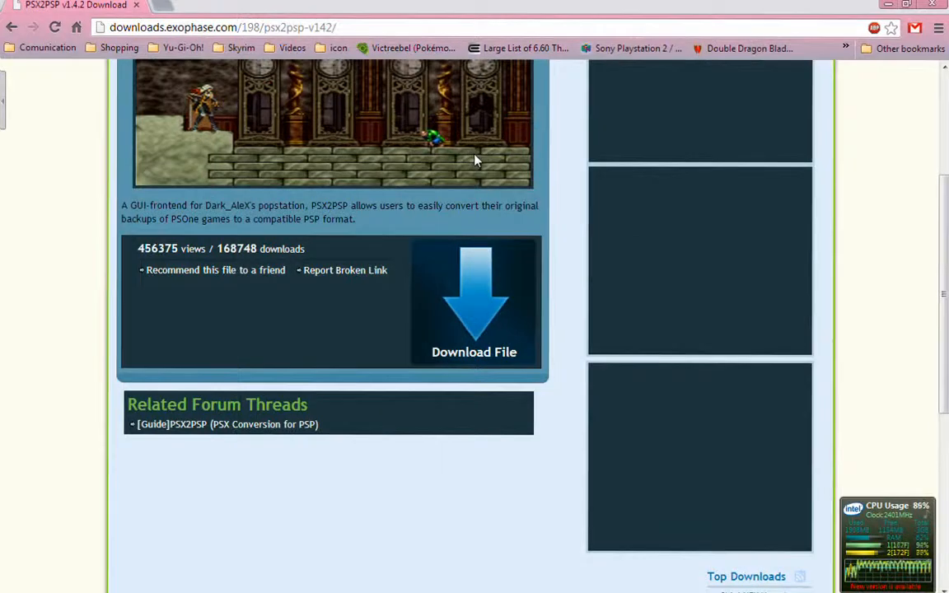
pyautogui.click(485, 282)
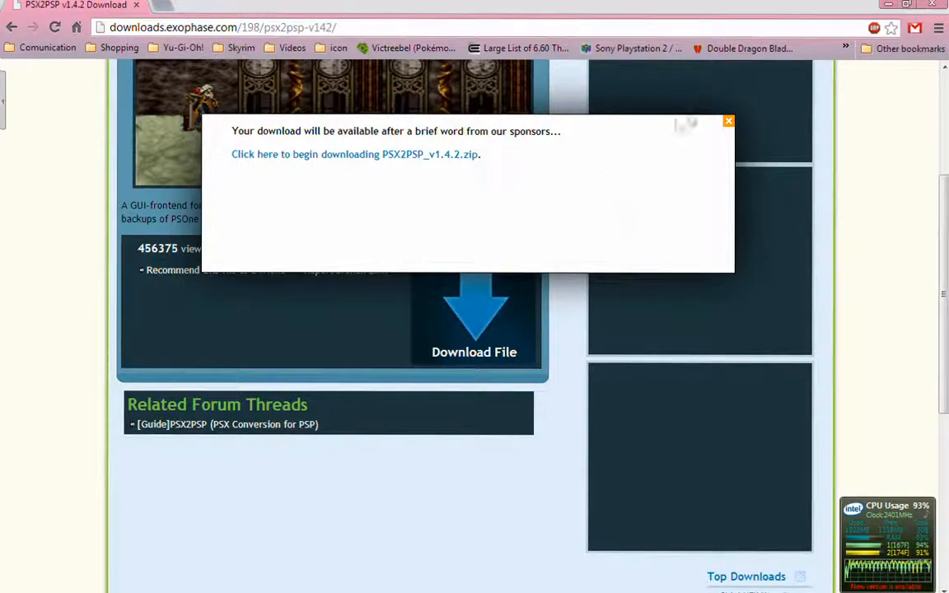
pyautogui.click(729, 122)
# Look over the PSX2PSP v1.4.2 page once more and close the browser
pyautogui.scroll(3, 563, 214)
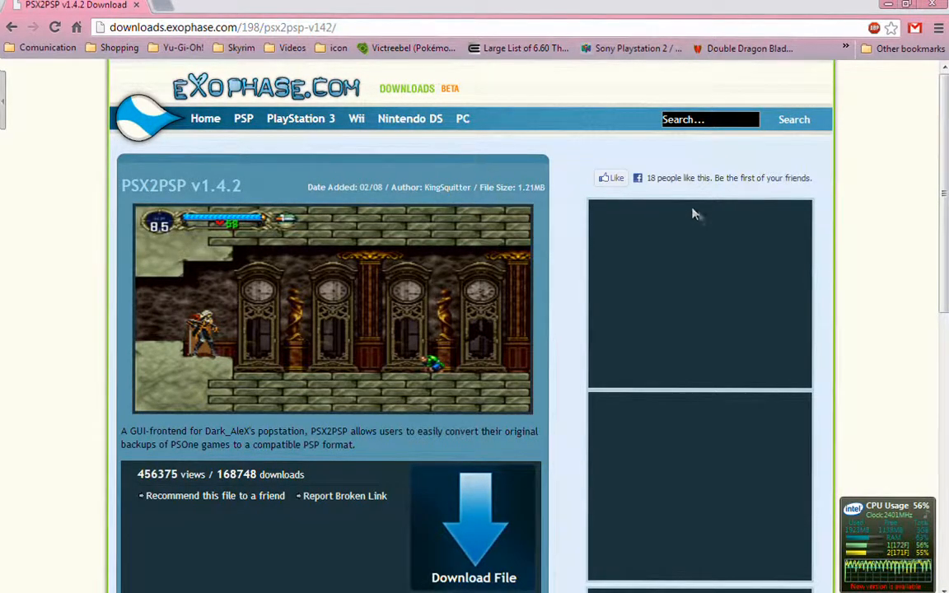
pyautogui.scroll(-1, 540, 196)
pyautogui.scroll(1, 540, 196)
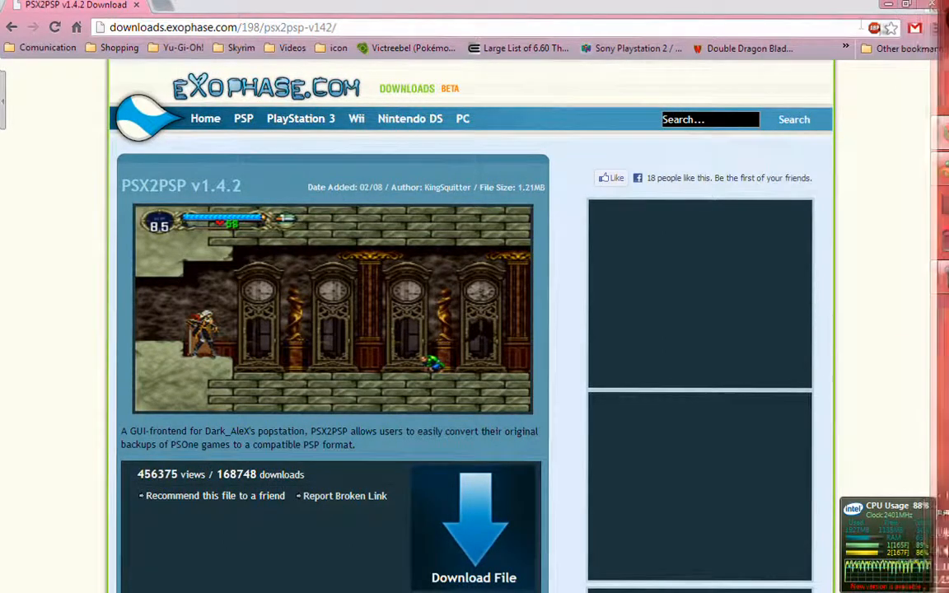
pyautogui.click(930, 5)
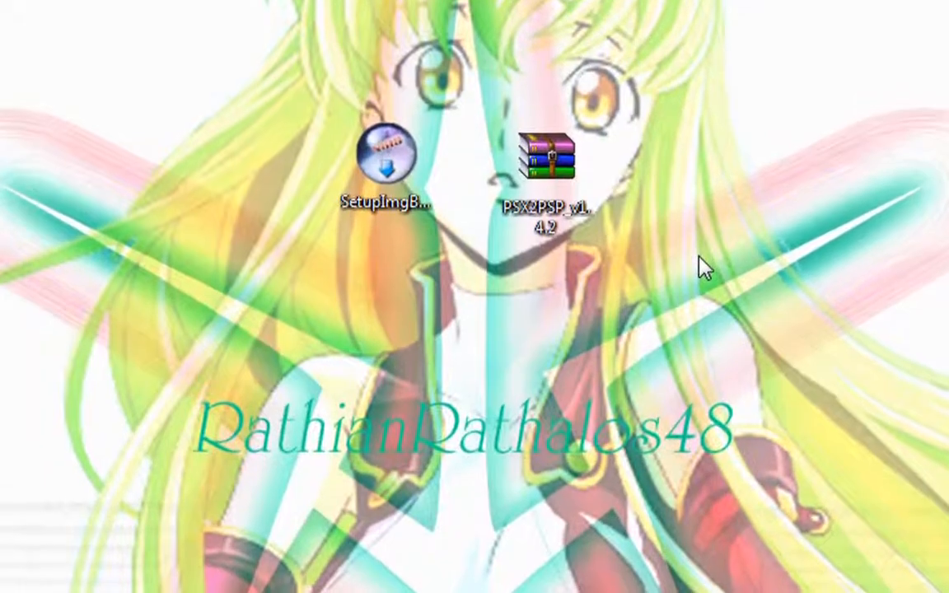
# Run the SetupImgBurn_2.5.7.0 installer from the desktop and accept its license agreement
pyautogui.click(391, 156)
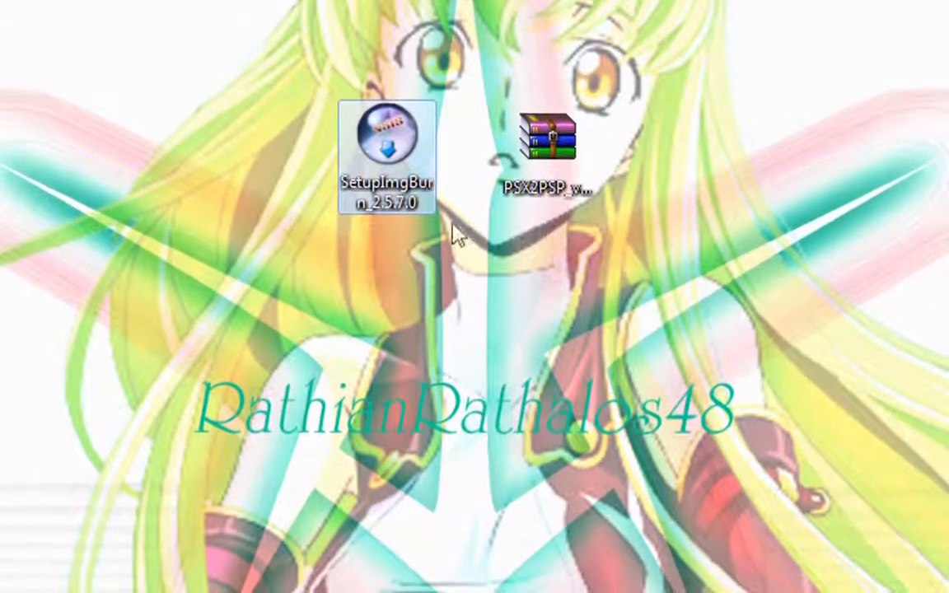
pyautogui.doubleClick(394, 153)
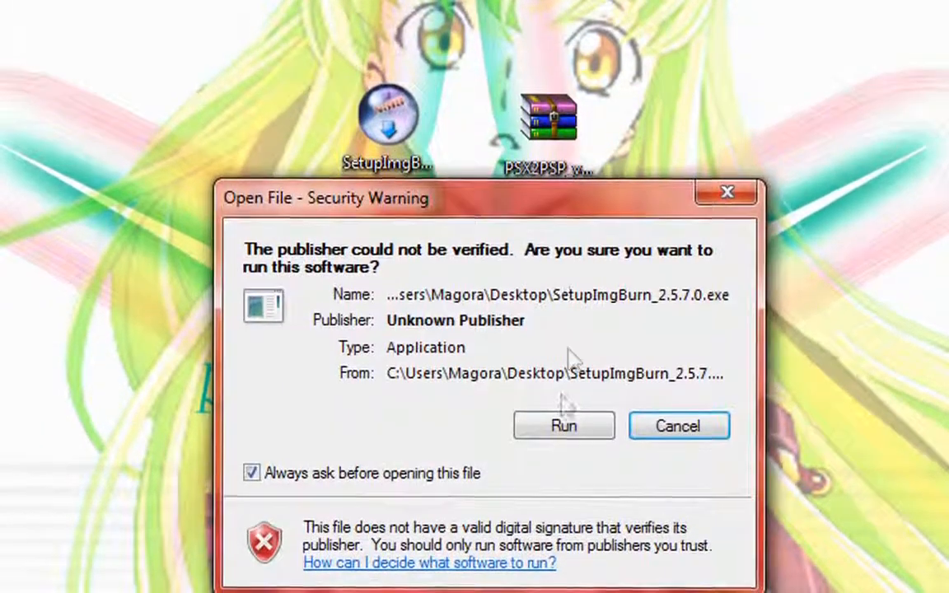
pyautogui.click(562, 428)
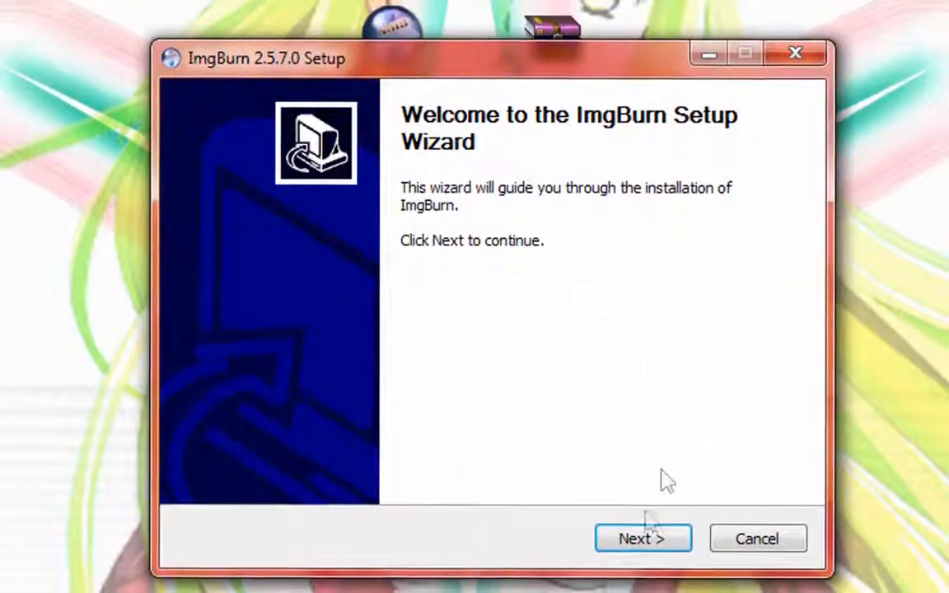
pyautogui.click(655, 536)
pyautogui.click(453, 468)
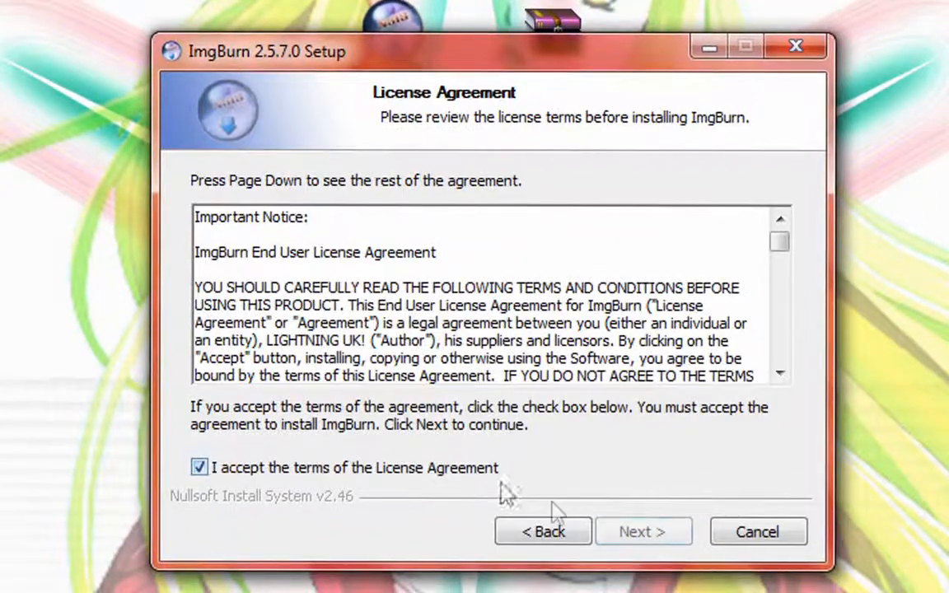
pyautogui.click(633, 534)
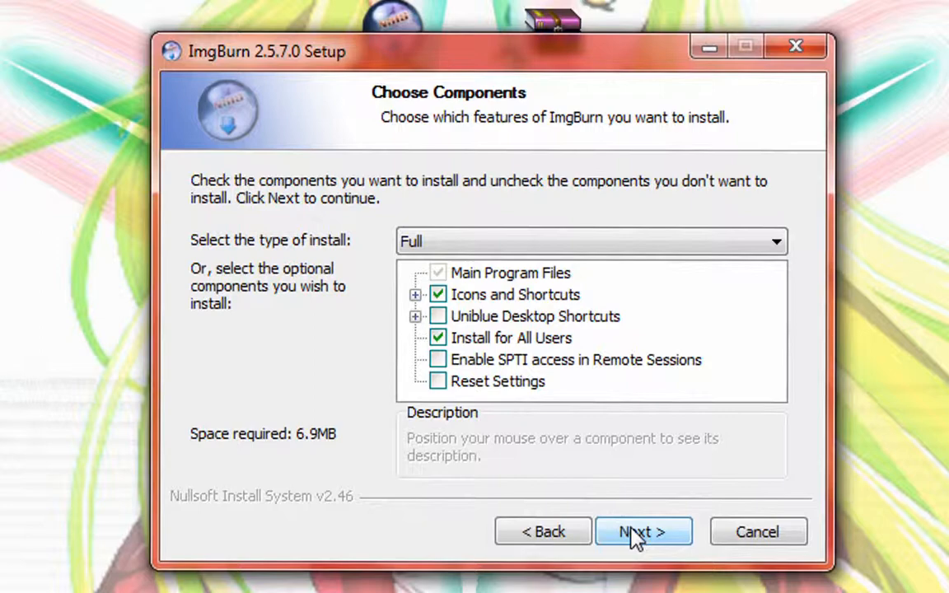
# Install ImgBurn with the Full component selection and the remaining default setup options
pyautogui.click(634, 533)
pyautogui.click(634, 533)
pyautogui.click(634, 533)
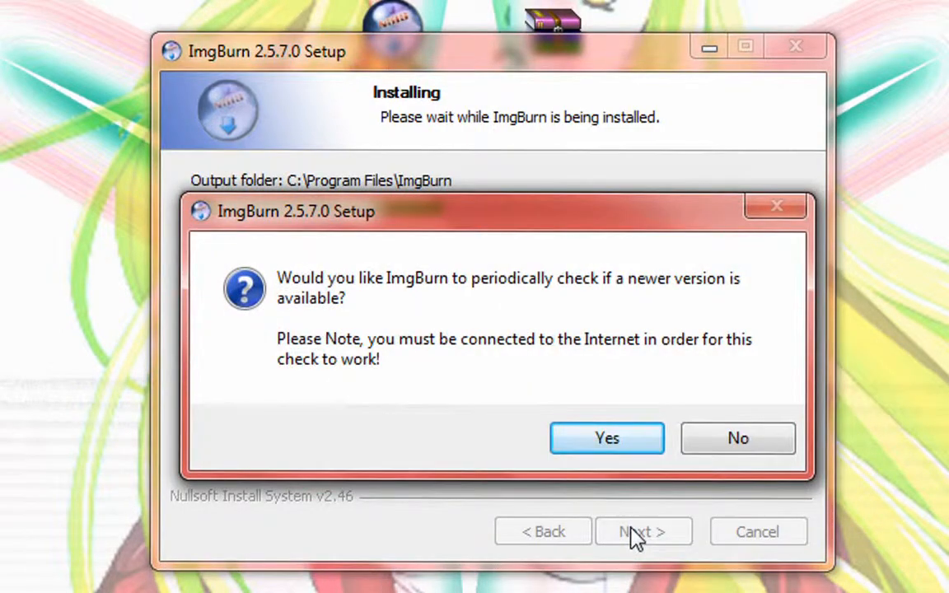
# Allow ImgBurn to check periodically for newer versions and finish the setup without running the program
pyautogui.click(598, 440)
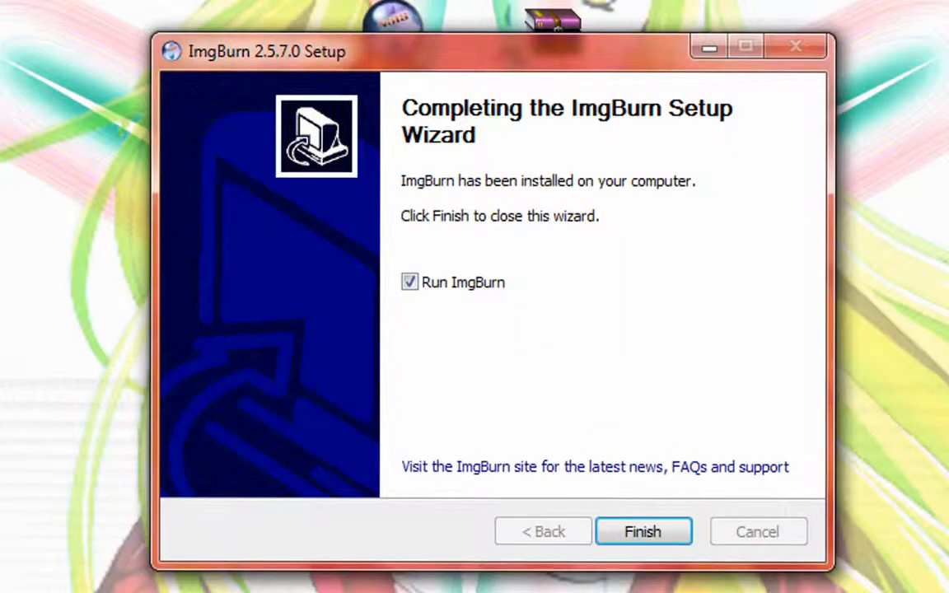
pyautogui.click(428, 284)
pyautogui.click(648, 532)
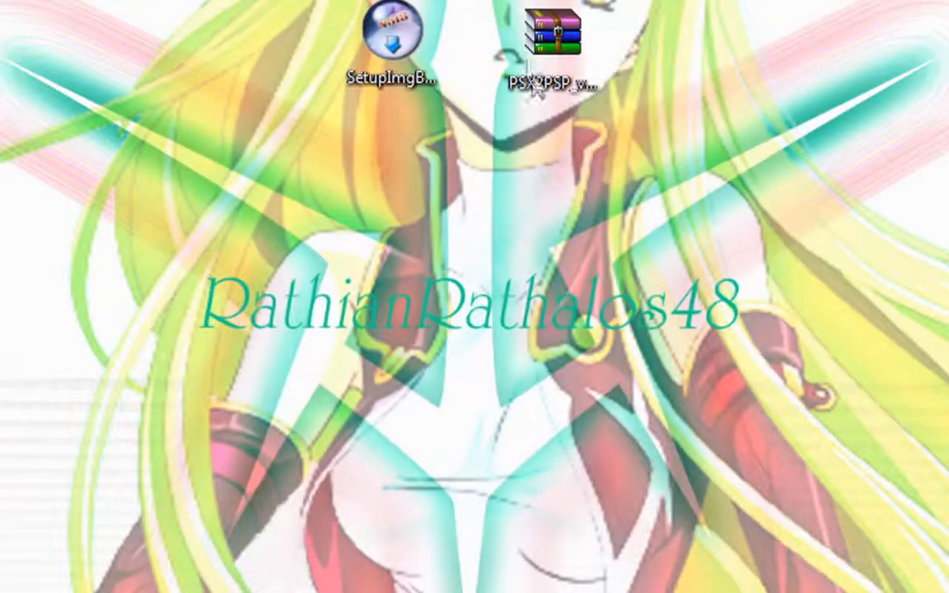
# Extract the PSX2PSP_v1.4.2 archive into its own folder on the desktop and check the folder's contents
pyautogui.click(552, 50)
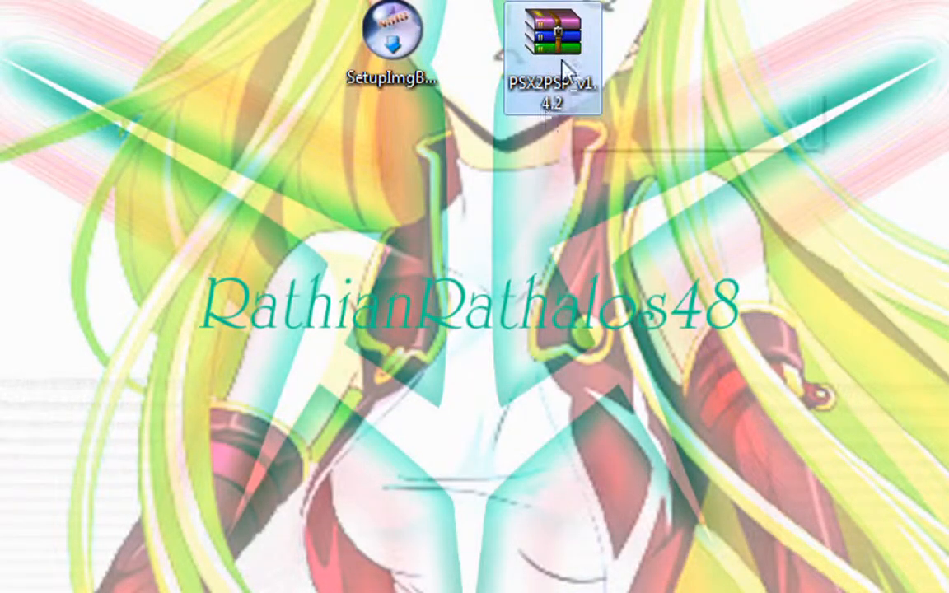
pyautogui.rightClick(559, 59)
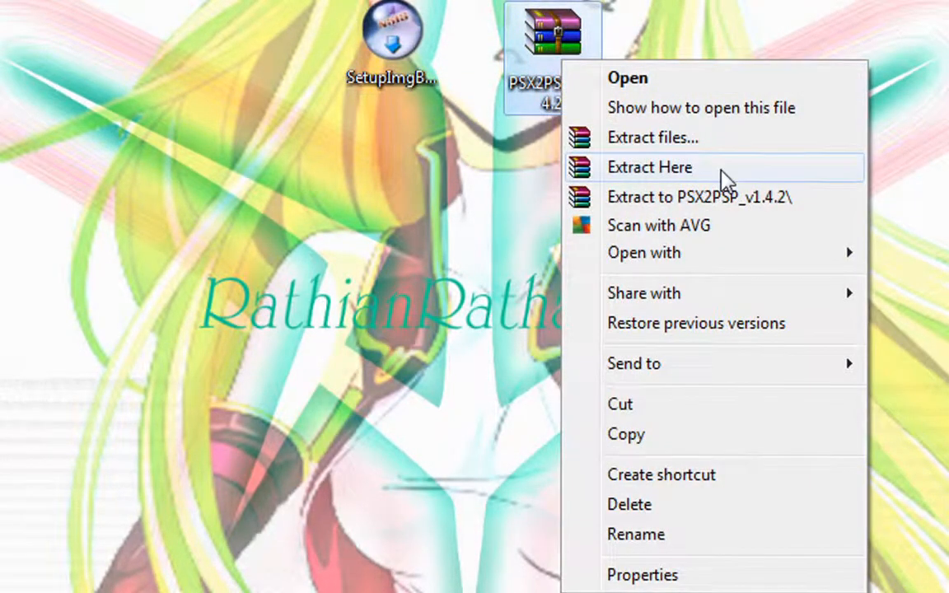
pyautogui.click(737, 202)
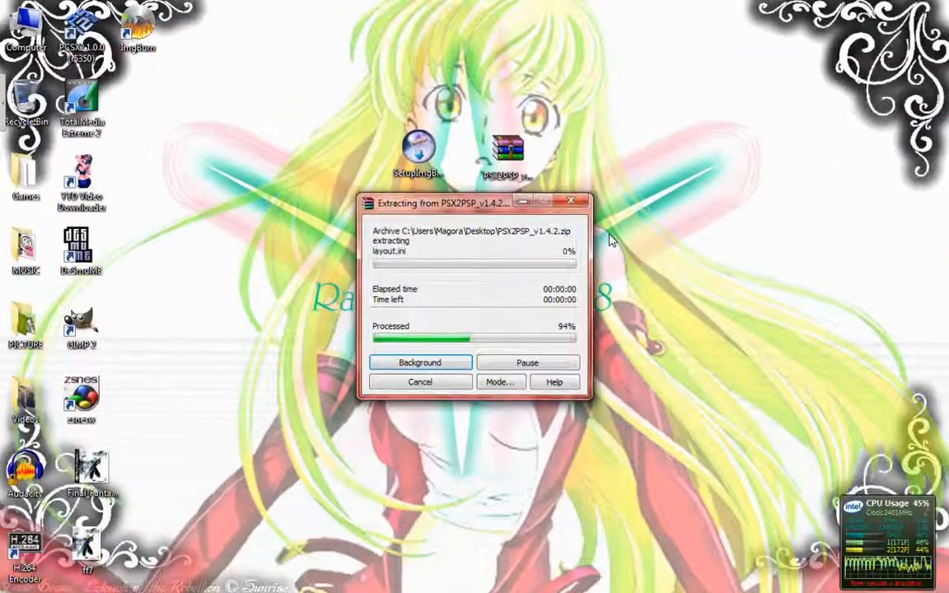
pyautogui.doubleClick(132, 99)
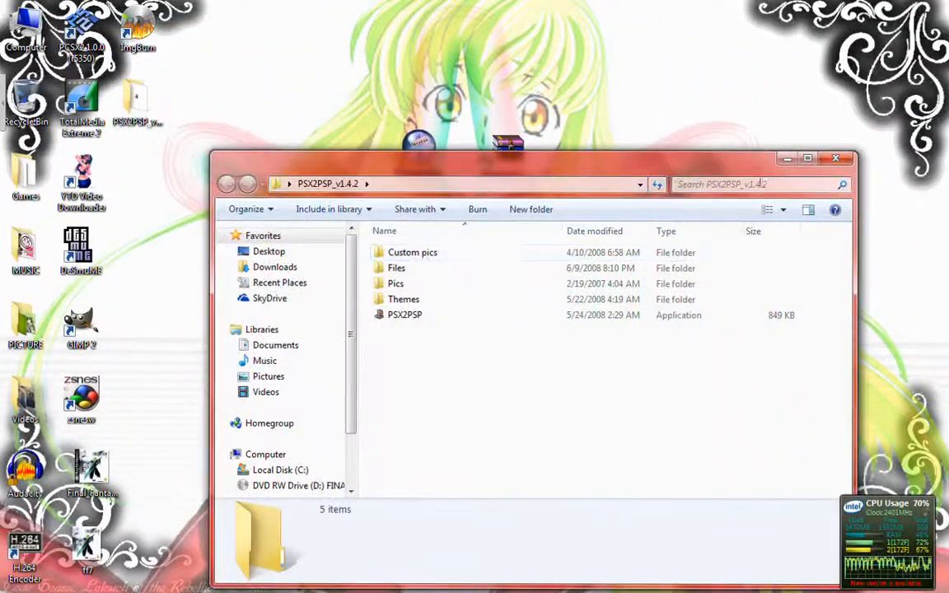
pyautogui.click(833, 159)
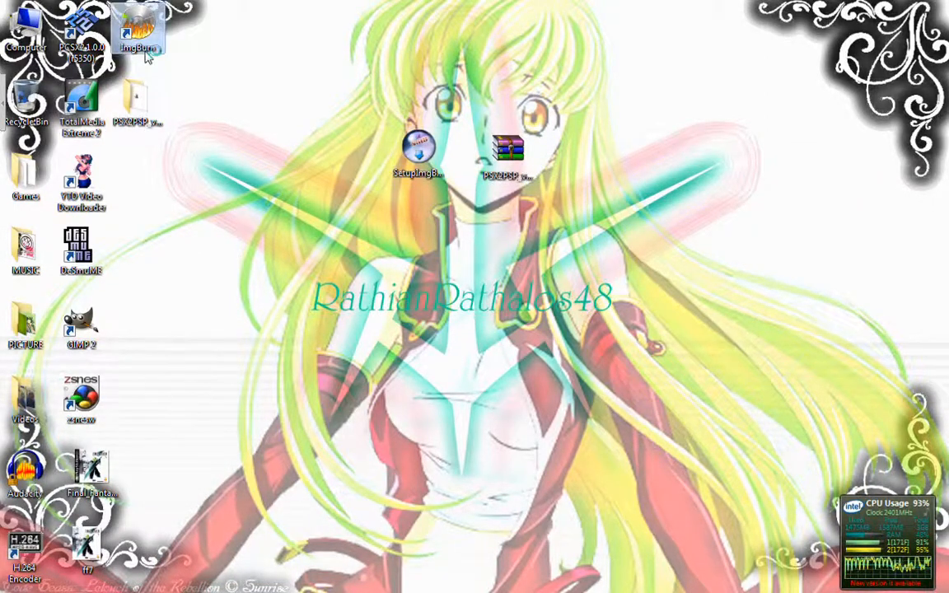
# Set up ImgBurn to create an image file from the disc, saved on the Desktop as FINALFANTASY7 in IMG format
pyautogui.doubleClick(145, 51)
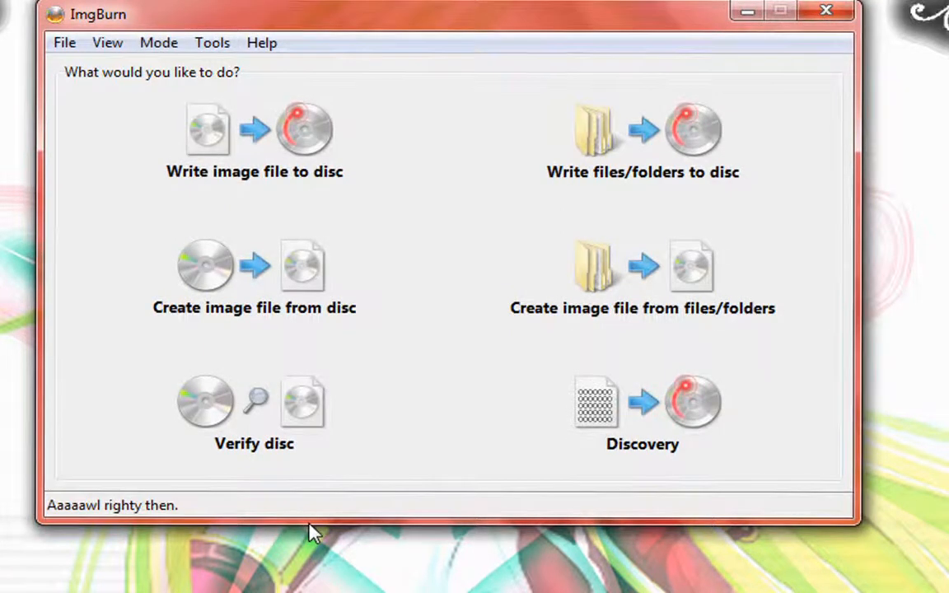
pyautogui.click(313, 324)
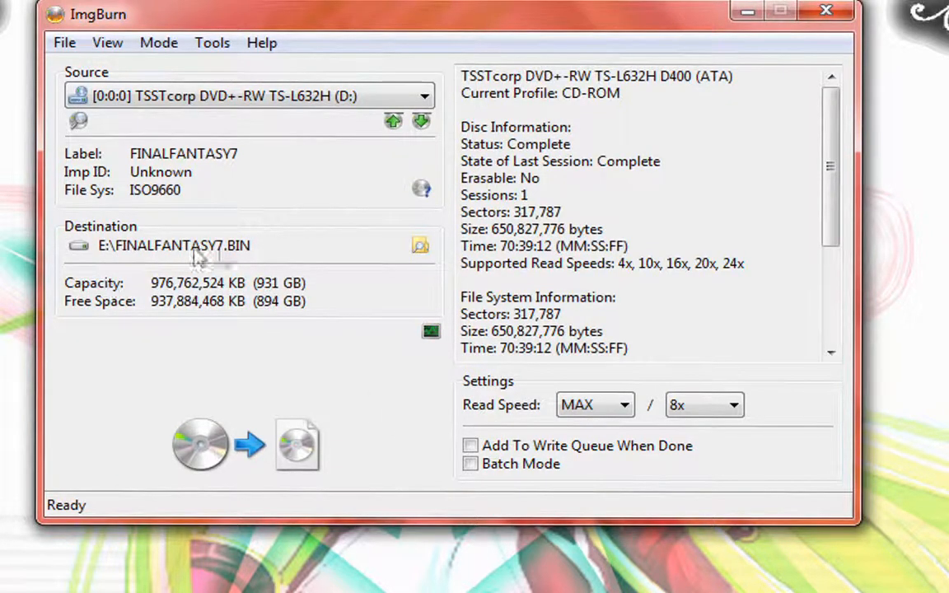
pyautogui.click(420, 248)
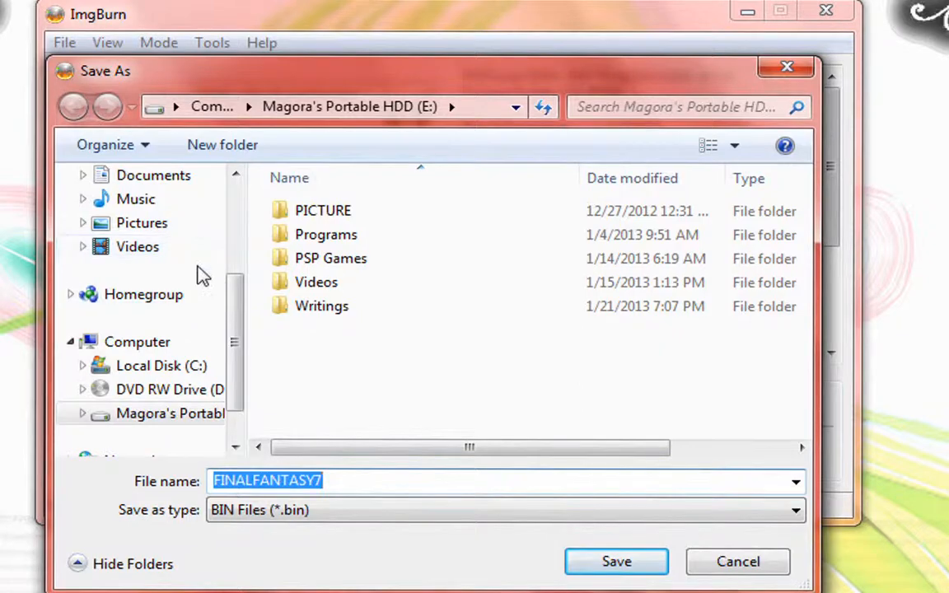
pyautogui.moveTo(229, 299); pyautogui.dragTo(186, 203)
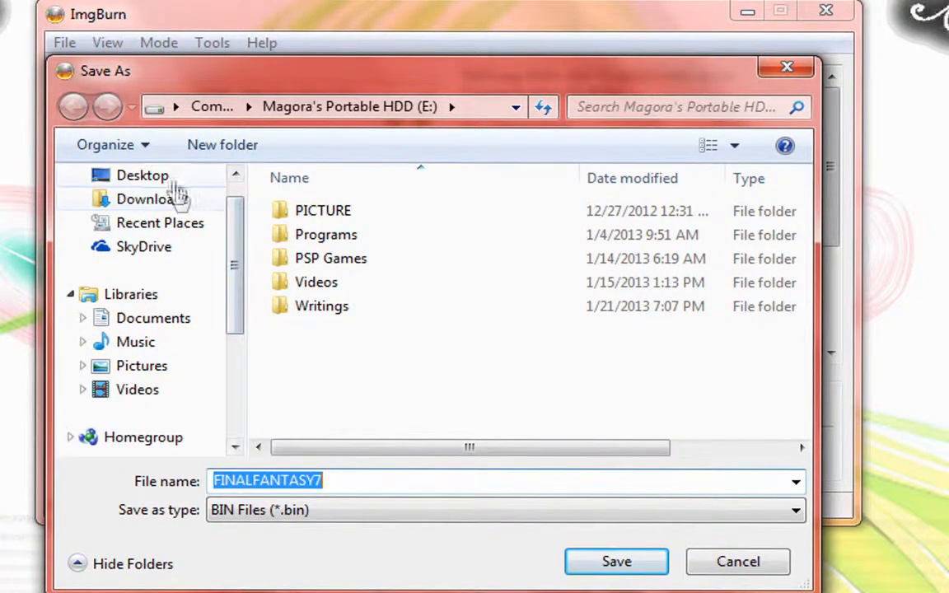
pyautogui.click(174, 180)
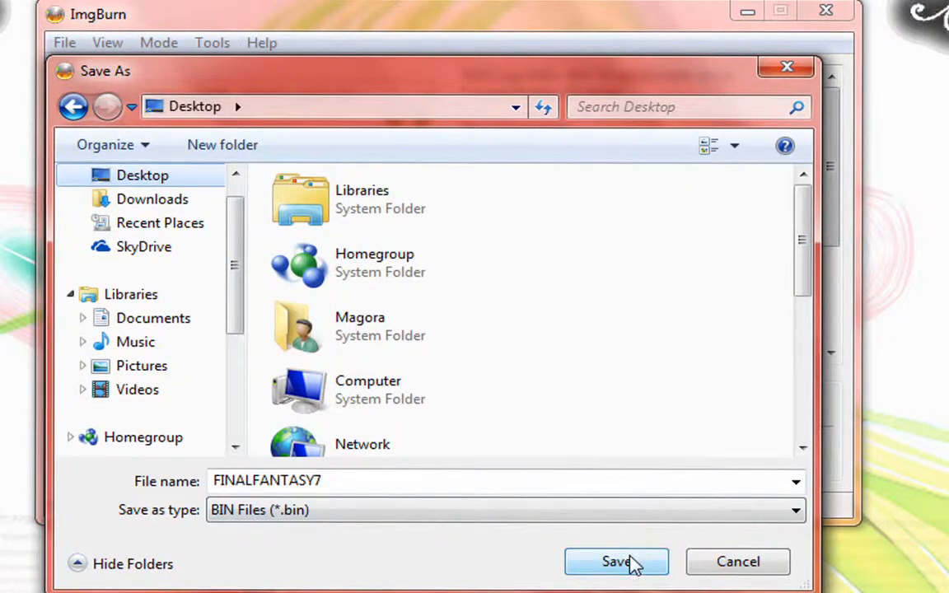
pyautogui.click(410, 514)
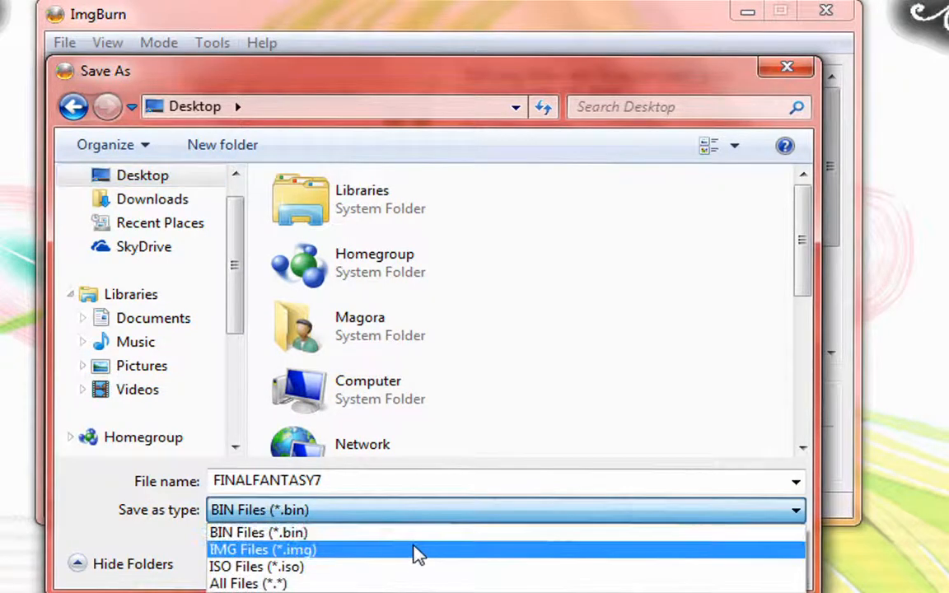
pyautogui.click(416, 551)
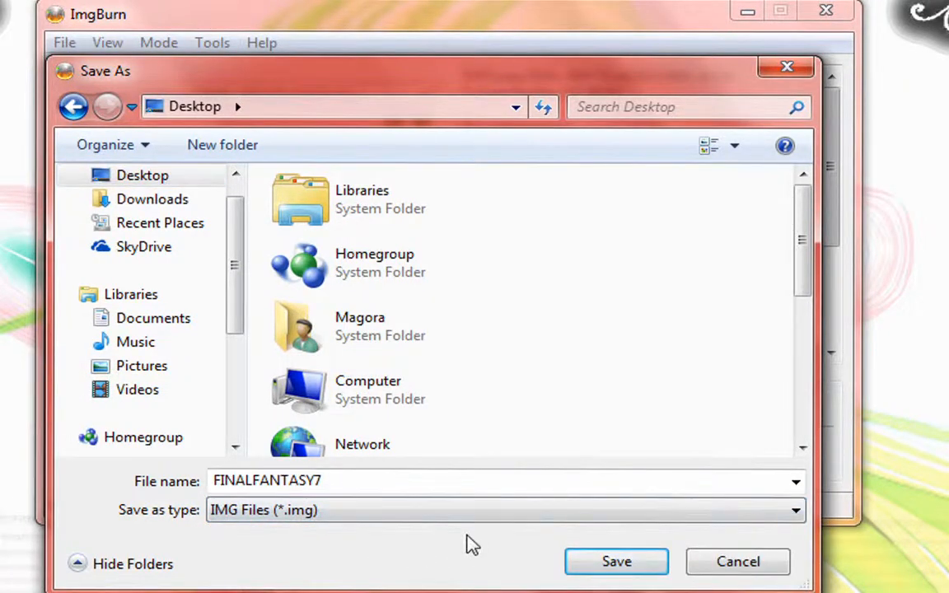
pyautogui.click(605, 568)
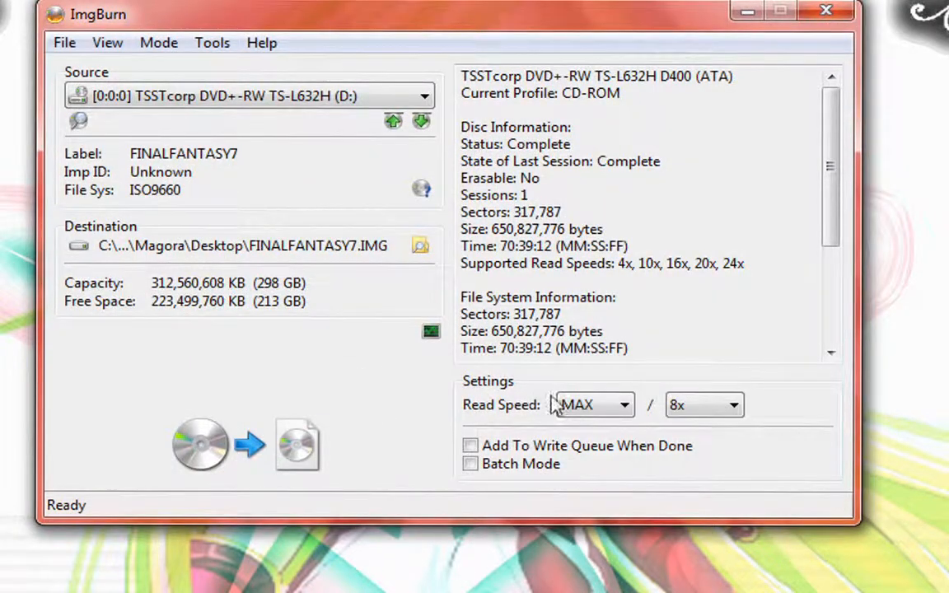
# Create the image file from the game disc, acknowledge its completion and close ImgBurn
pyautogui.click(286, 479)
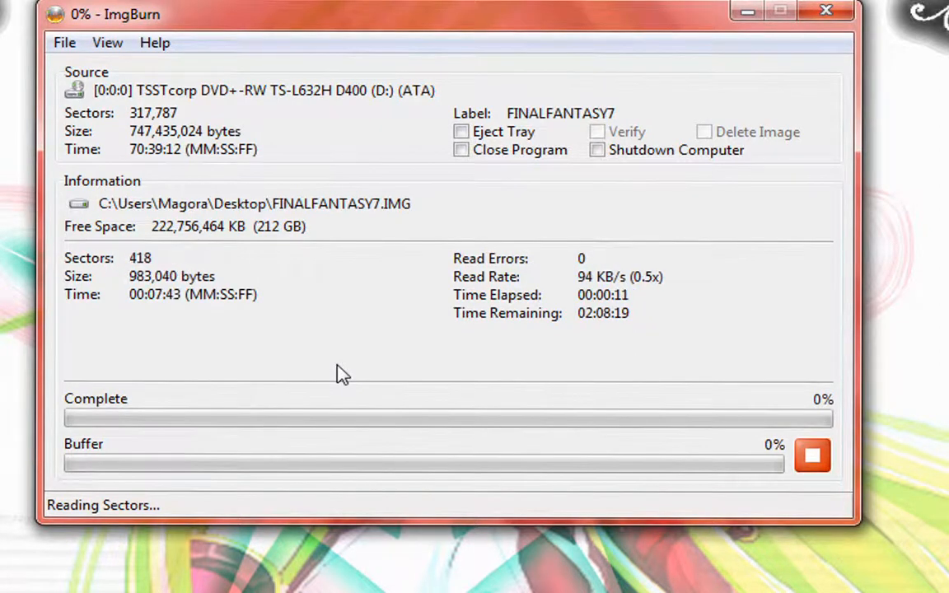
pyautogui.click(461, 131)
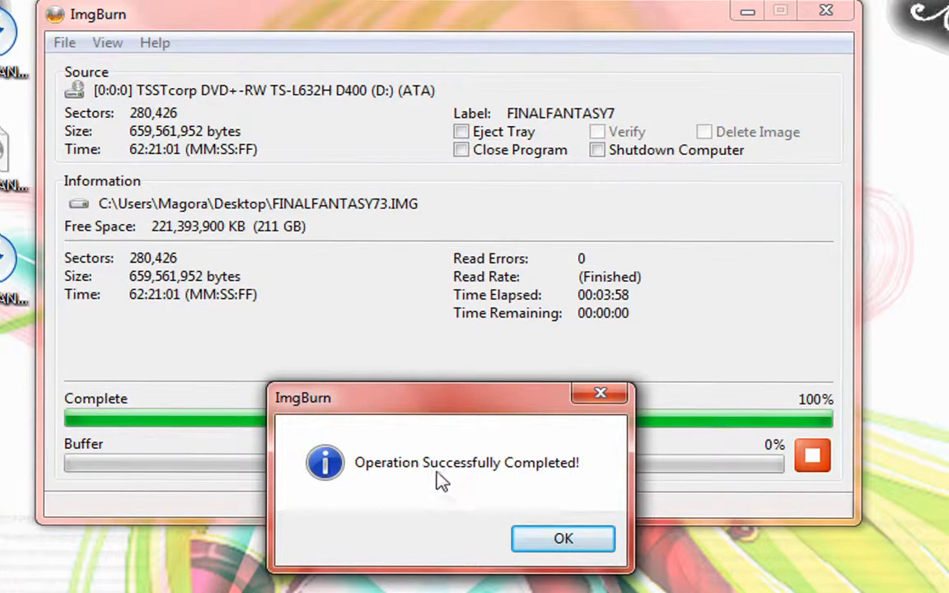
pyautogui.click(563, 538)
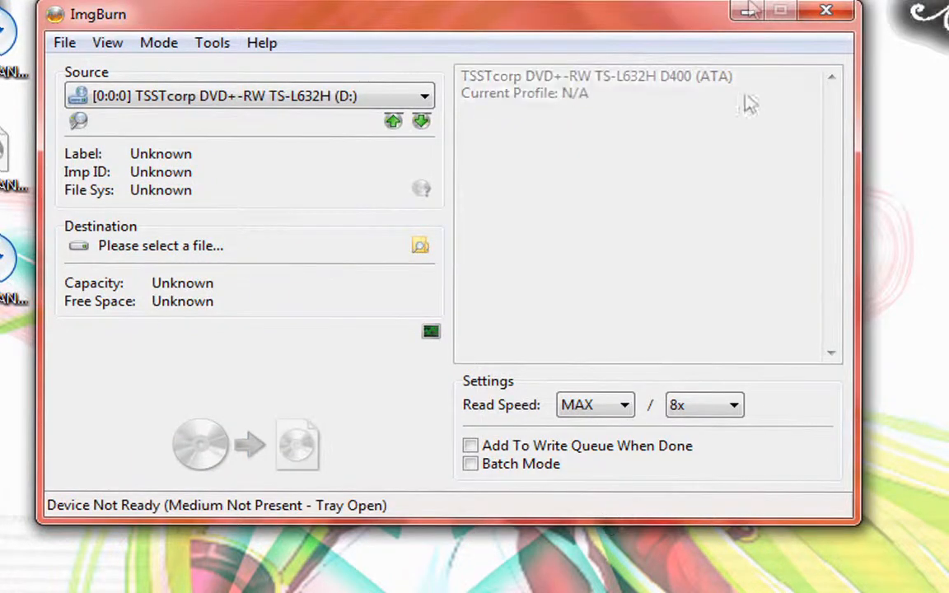
pyautogui.click(826, 10)
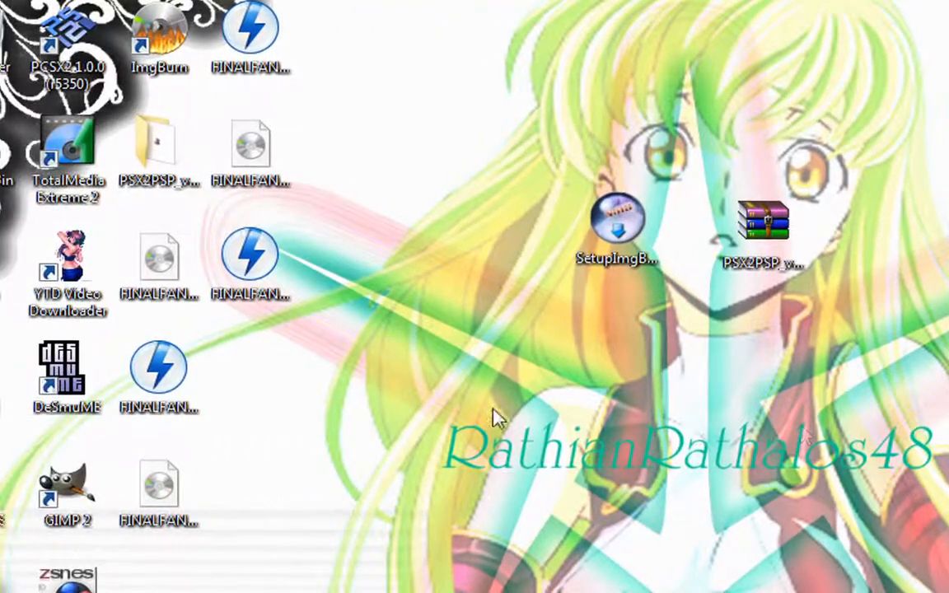
# Examine the FINALFANTASY7 disc image files and their companion files on the desktop
pyautogui.click(262, 164)
pyautogui.click(165, 265)
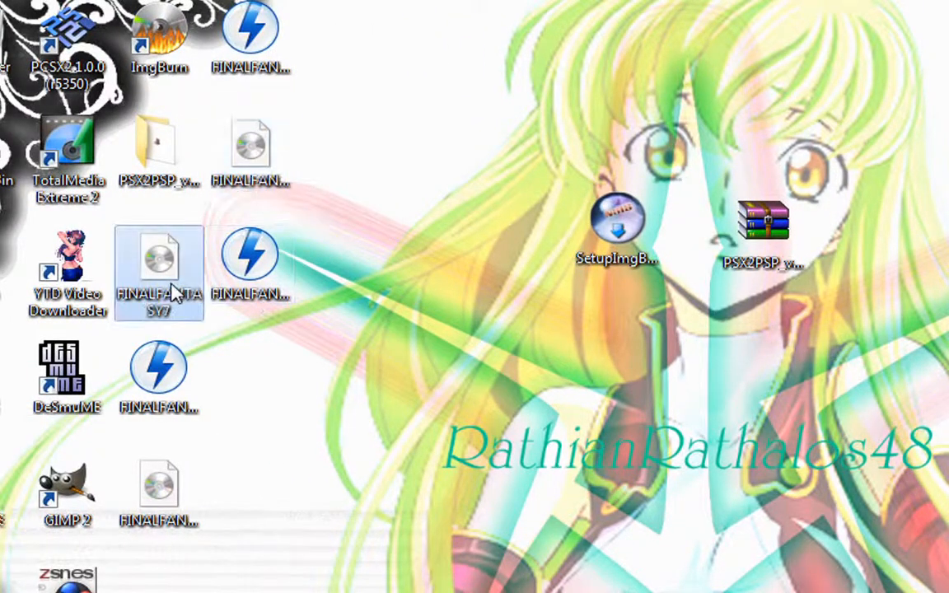
pyautogui.click(160, 490)
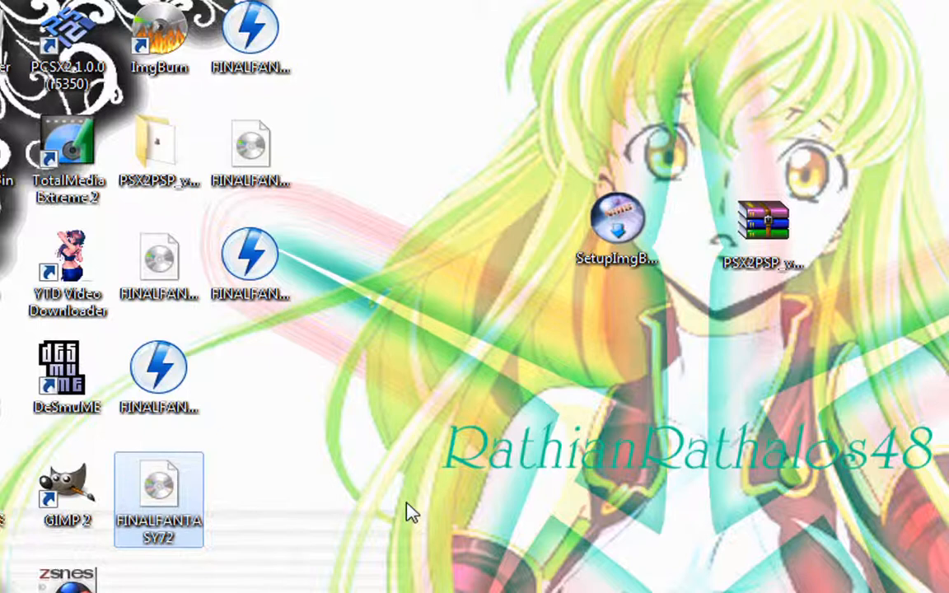
pyautogui.click(249, 257)
pyautogui.click(258, 46)
pyautogui.click(159, 383)
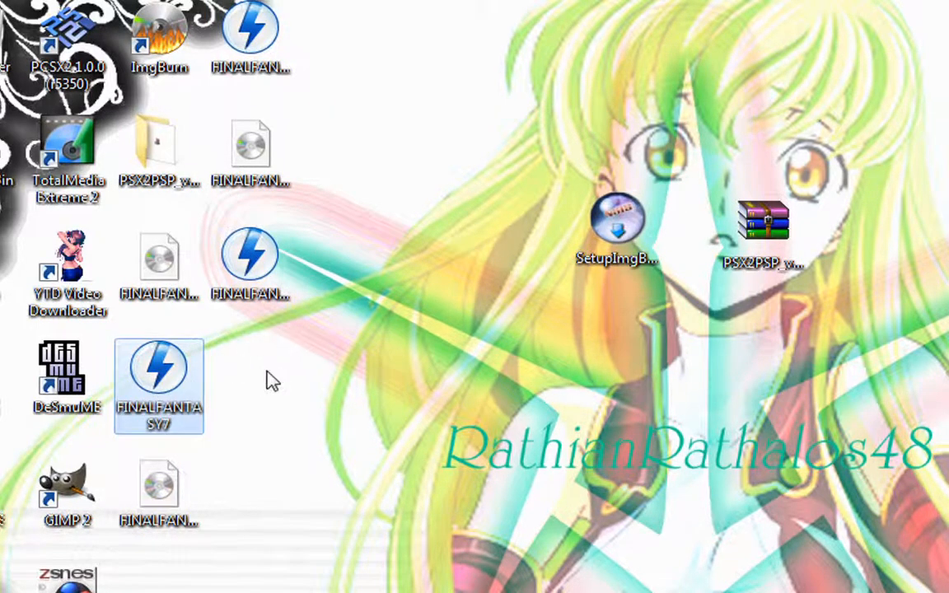
# Move the three FINALFANTASY companion files to the Recycle Bin and place the stray disc image beside the other two on the desktop
pyautogui.keyDown('ctrl'); pyautogui.click(275, 274); pyautogui.keyUp('ctrl')
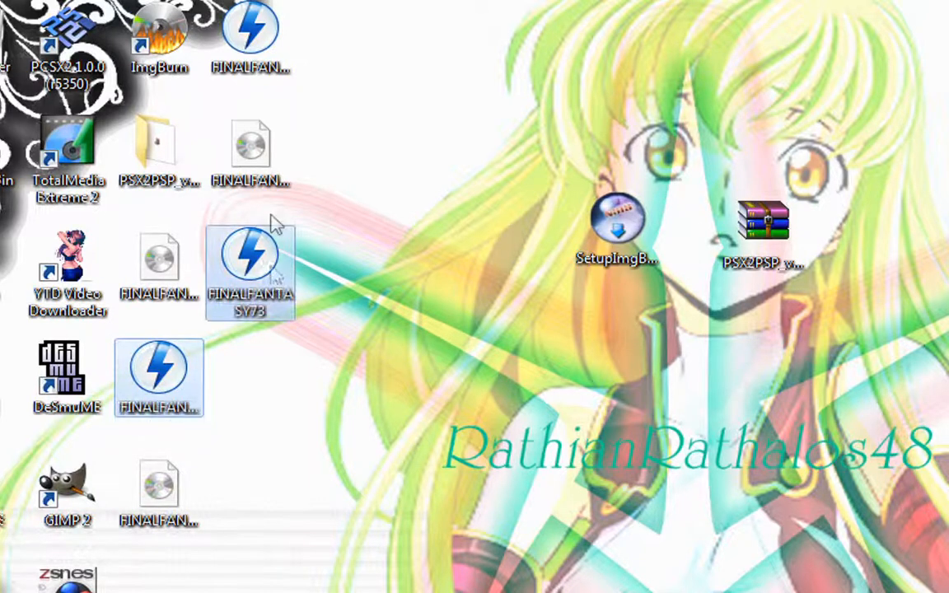
pyautogui.keyDown('ctrl'); pyautogui.click(251, 37); pyautogui.keyUp('ctrl')
pyautogui.press('Delete')
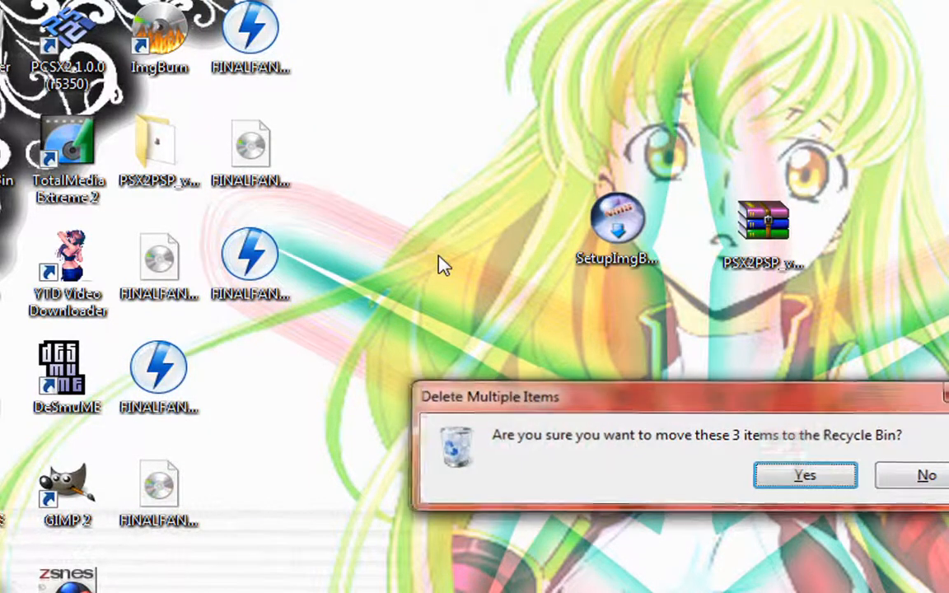
pyautogui.press('Return')
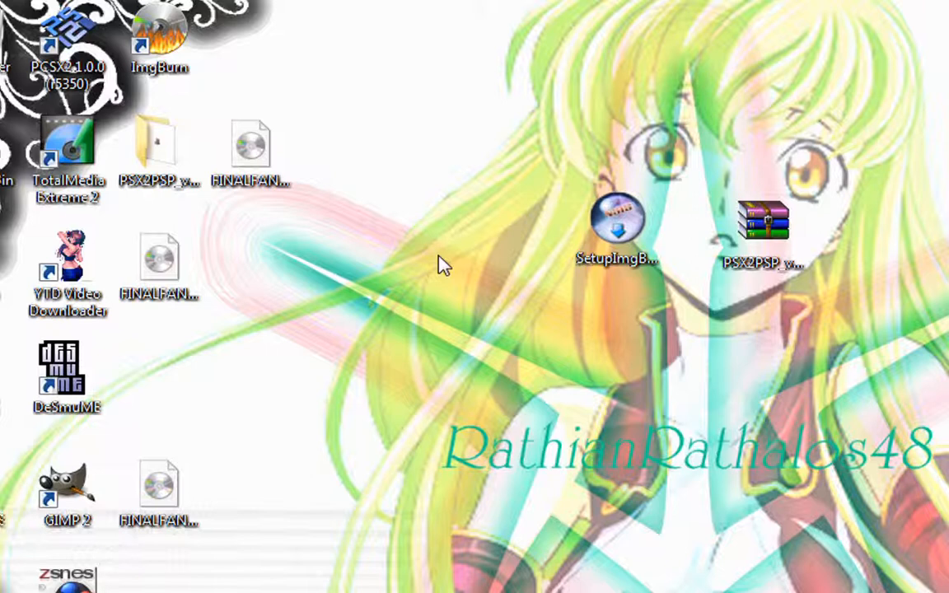
pyautogui.moveTo(262, 149); pyautogui.dragTo(165, 484)
pyautogui.click(398, 489)
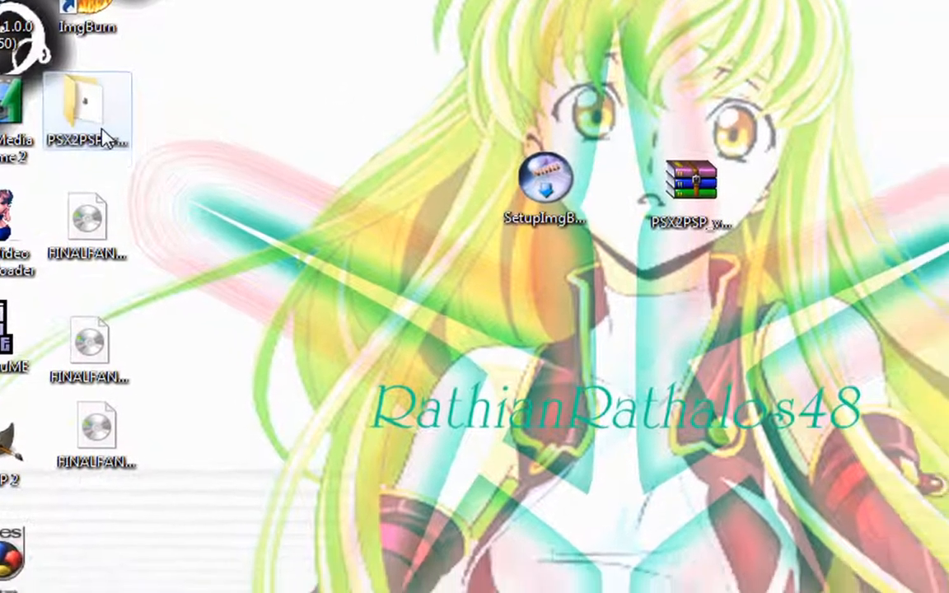
# Launch PSX2PSP from the PSX2PSP_v1.4.2 folder on the desktop and start it in Theme mode
pyautogui.doubleClick(157, 147)
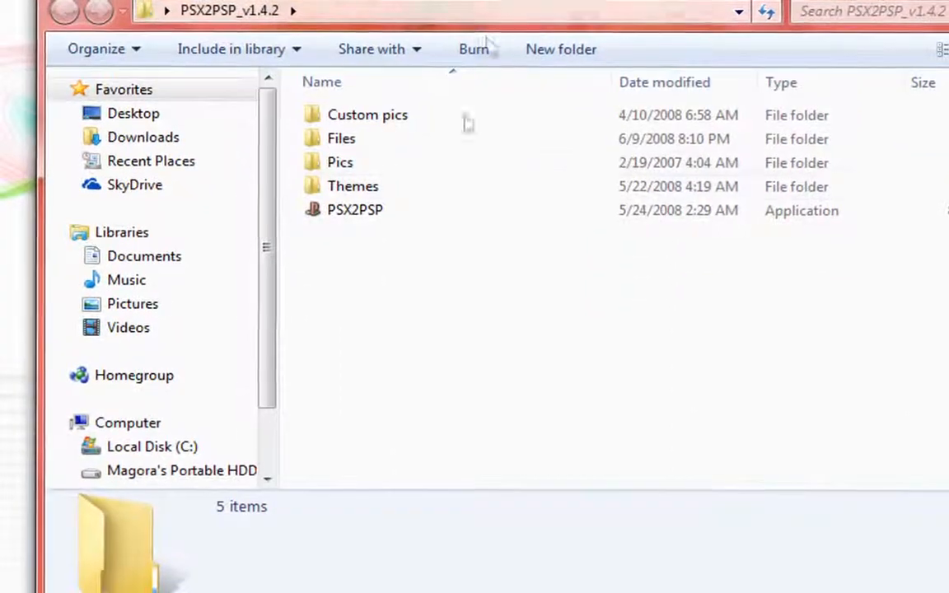
pyautogui.doubleClick(451, 212)
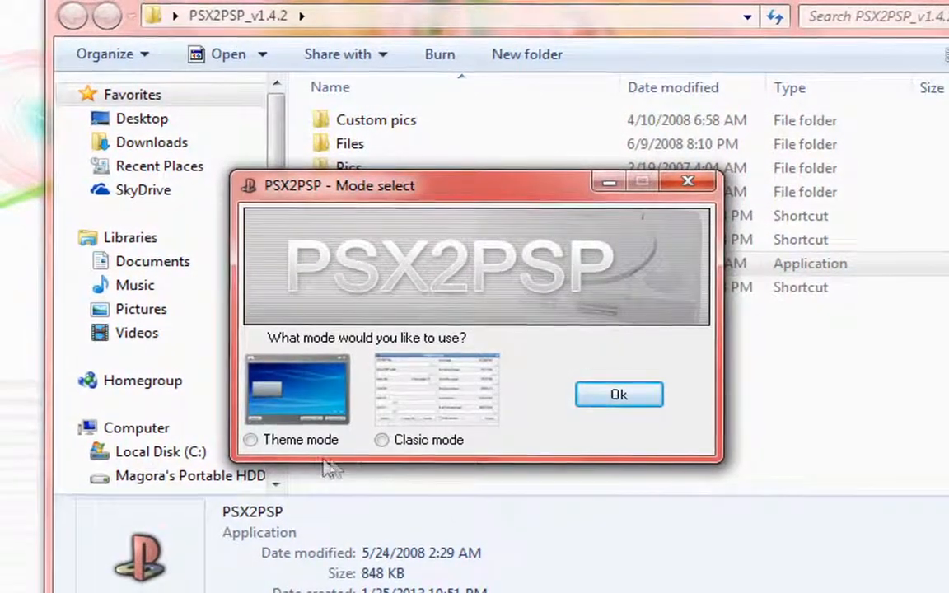
pyautogui.click(278, 445)
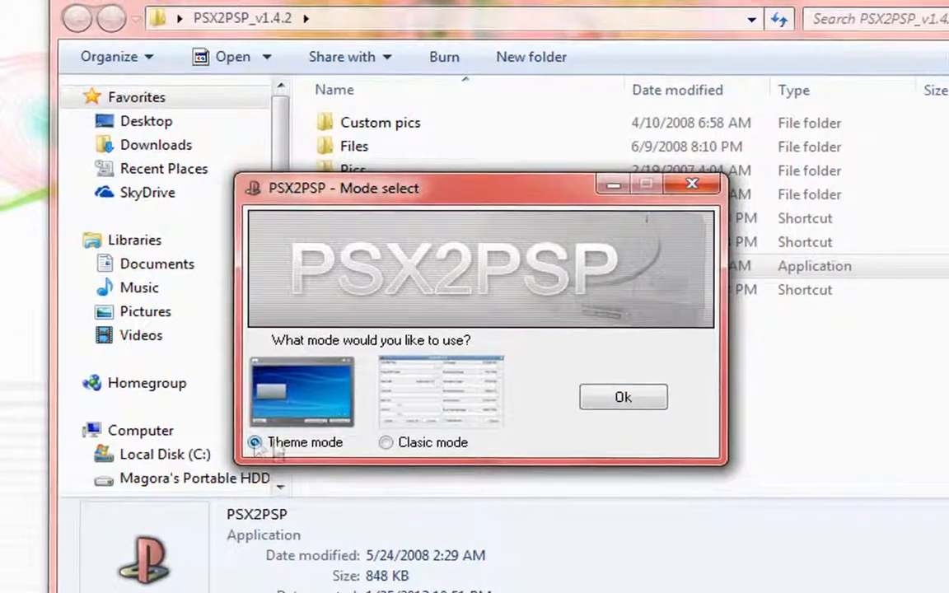
pyautogui.click(620, 412)
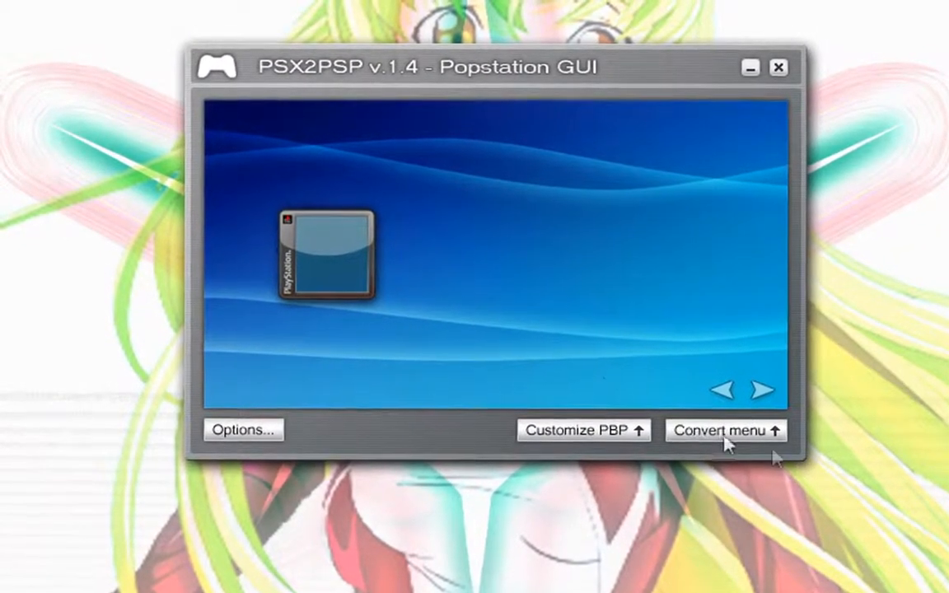
# Examine the PBP customization options for the game's icon, images, music and animation
pyautogui.click(620, 438)
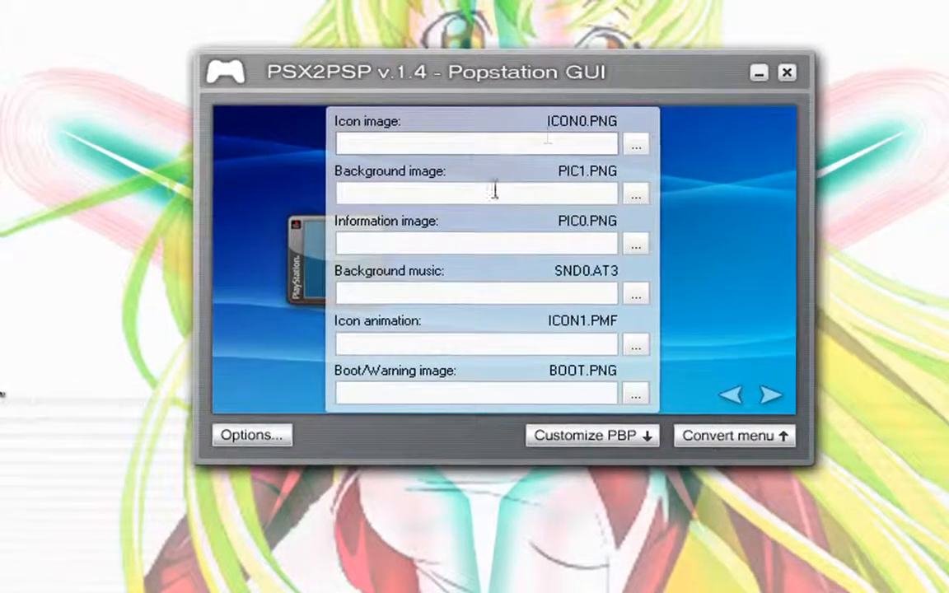
pyautogui.click(647, 437)
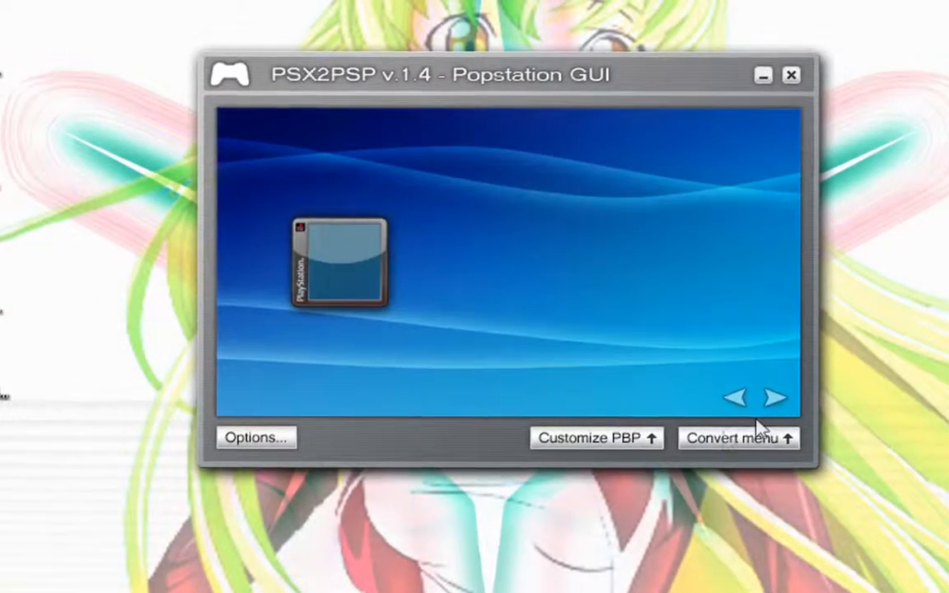
pyautogui.click(775, 402)
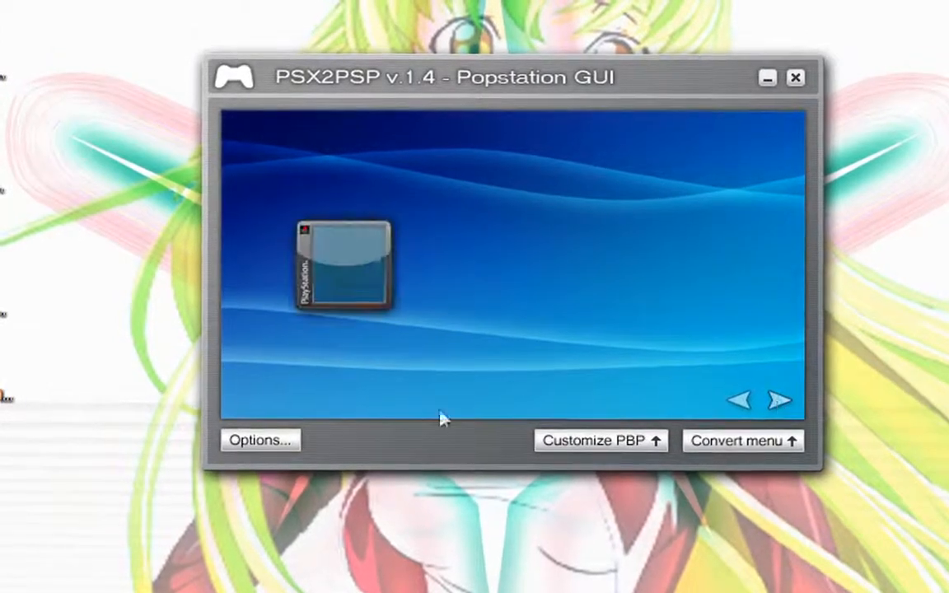
# Load the FINALFANTASY7 disc image from the Desktop as the first ISO/PBP file to convert
pyautogui.click(701, 443)
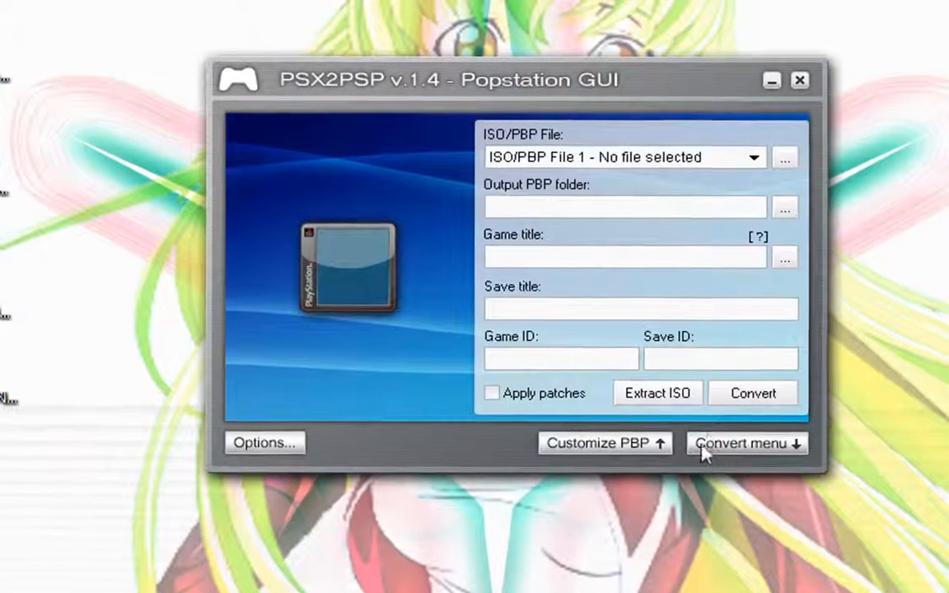
pyautogui.click(786, 160)
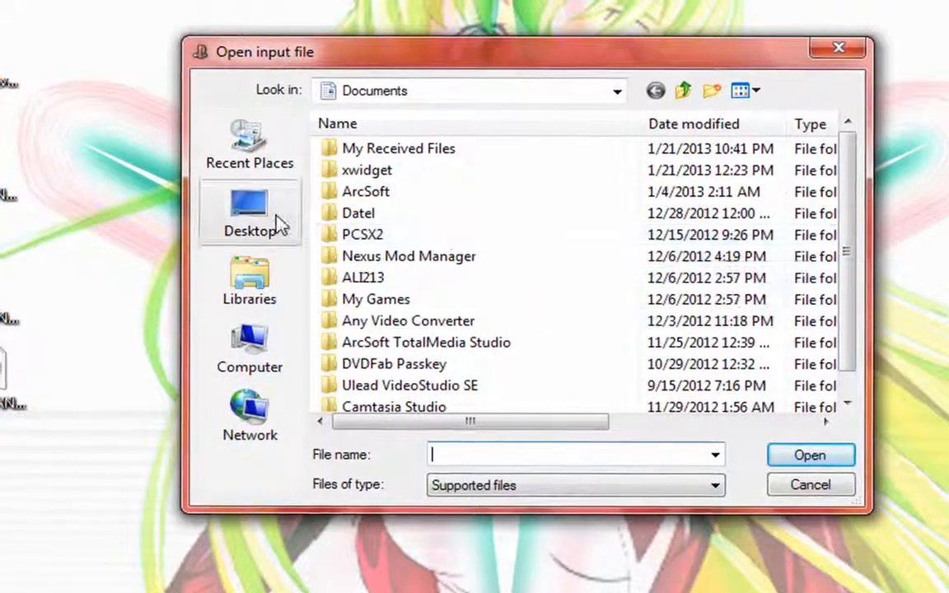
pyautogui.click(275, 220)
pyautogui.scroll(-6, 656, 249)
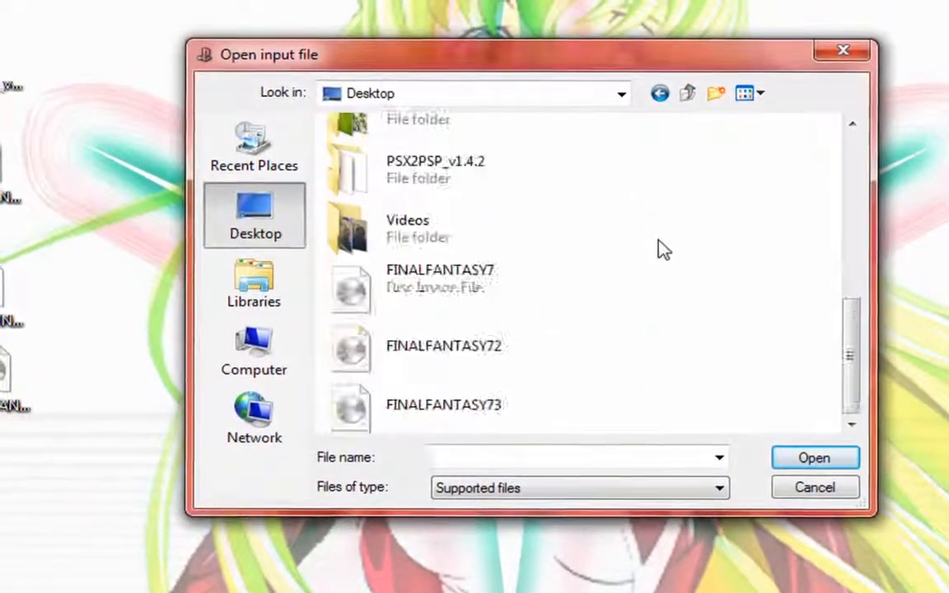
pyautogui.click(501, 312)
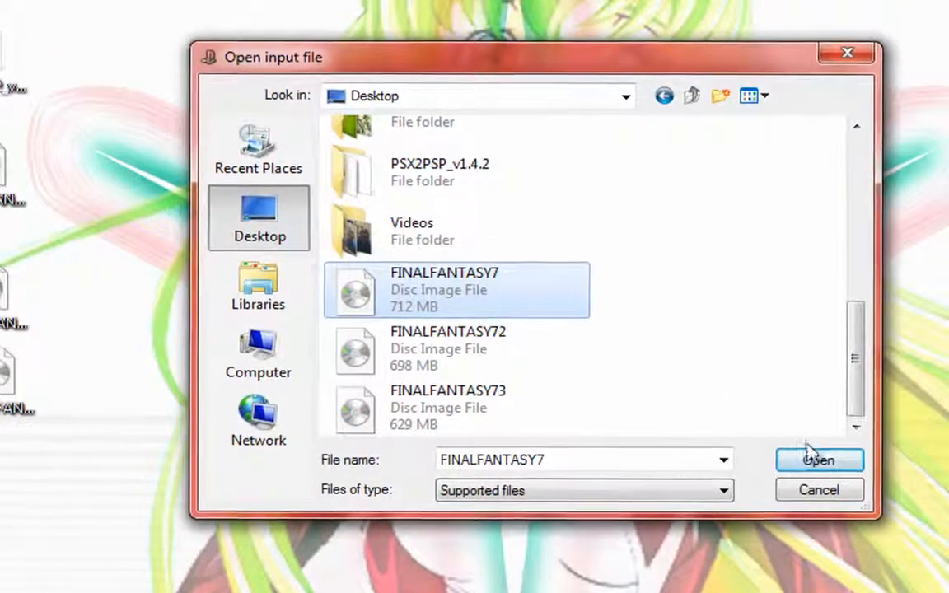
pyautogui.click(809, 453)
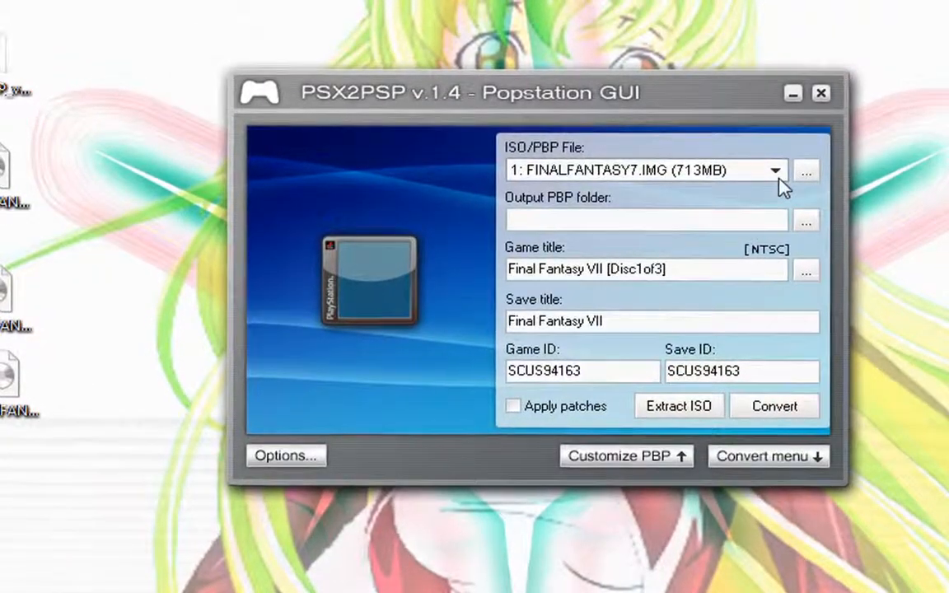
# Try to load the FINALFANTASY72 disc image into the second ISO/PBP file slot
pyautogui.click(779, 172)
pyautogui.click(696, 196)
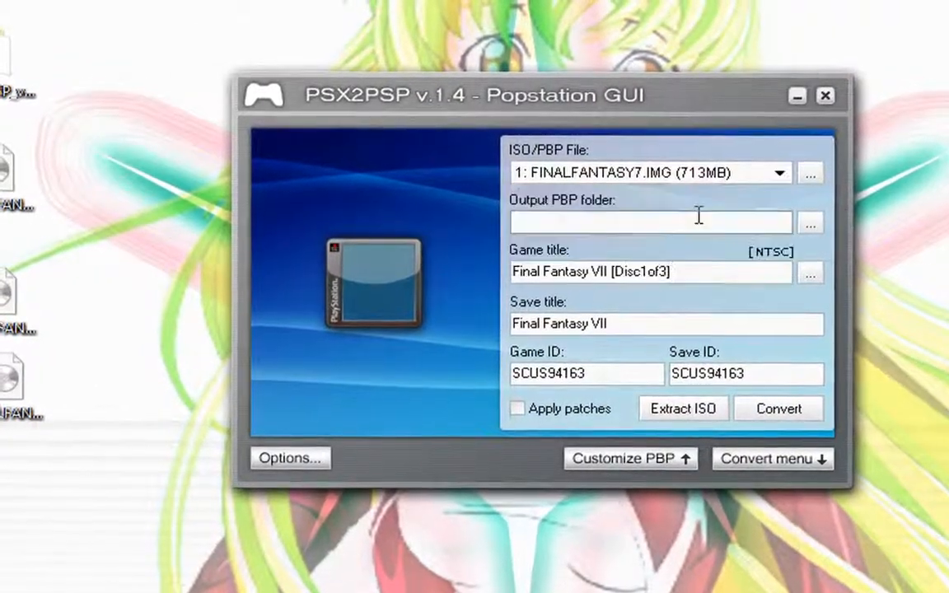
pyautogui.click(779, 174)
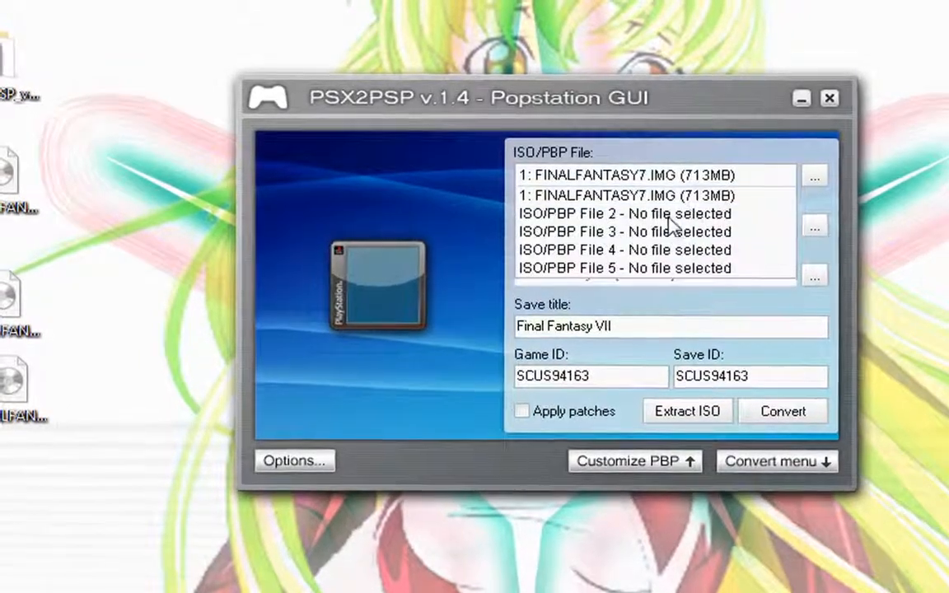
pyautogui.click(669, 215)
pyautogui.click(817, 177)
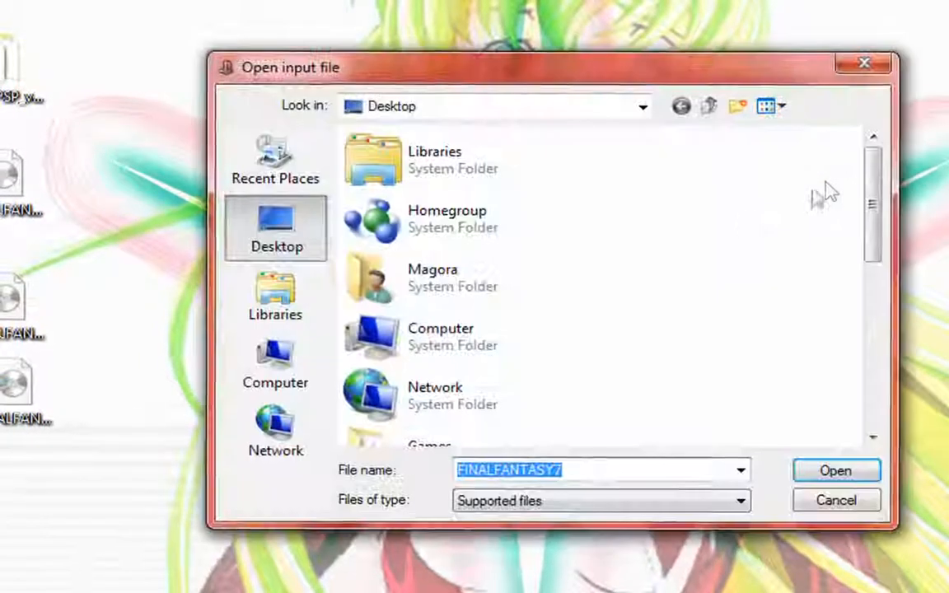
pyautogui.scroll(-5, 683, 272)
pyautogui.doubleClick(535, 345)
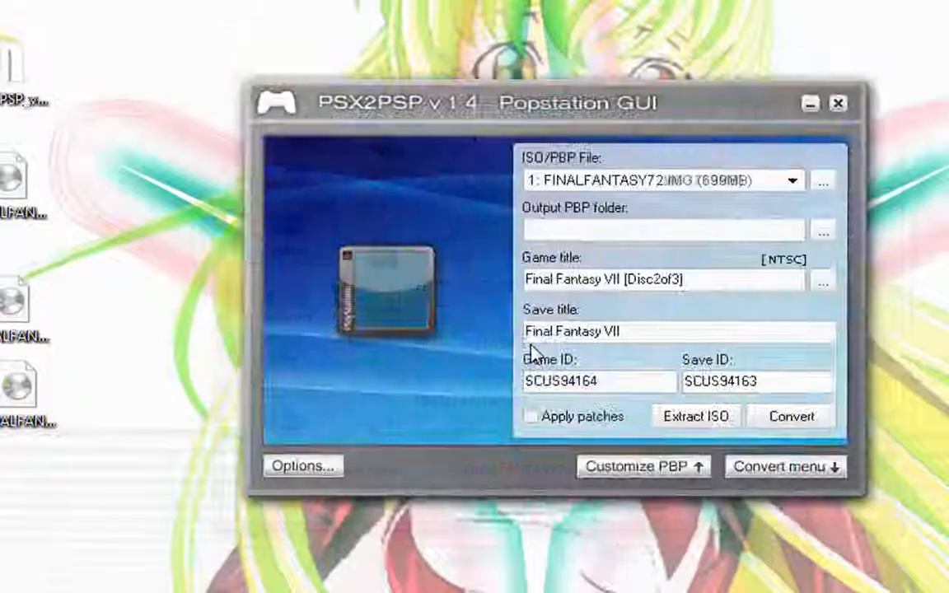
# Replace the image in the first ISO/PBP file slot with the FINALFANTASY7 disc image from the Desktop
pyautogui.click(795, 180)
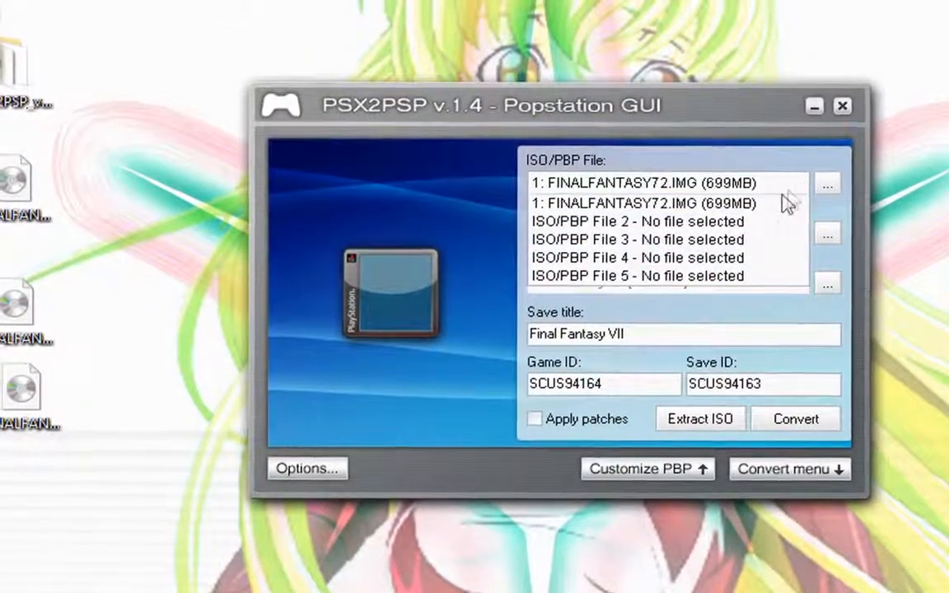
pyautogui.click(733, 206)
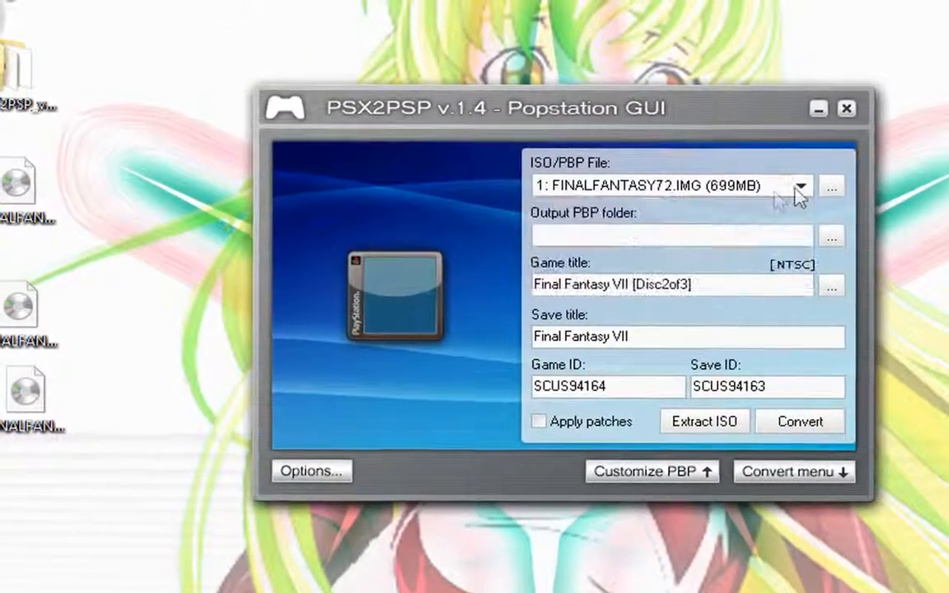
pyautogui.click(832, 190)
pyautogui.scroll(-5, 663, 322)
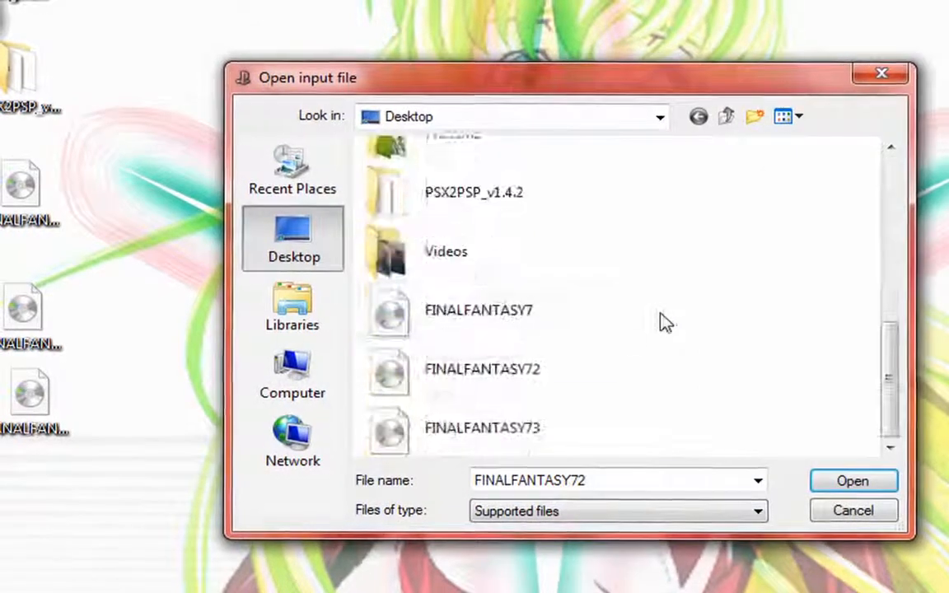
pyautogui.doubleClick(508, 329)
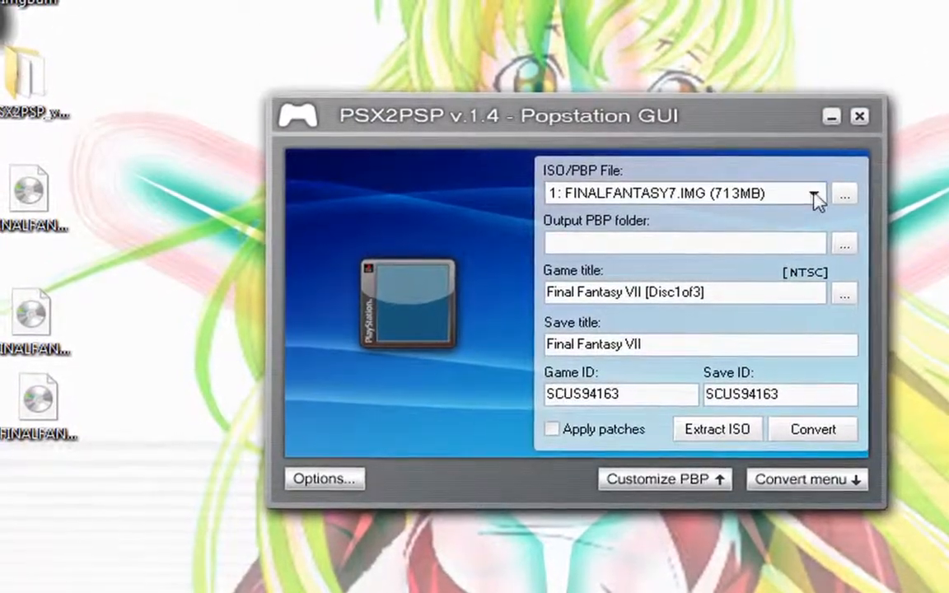
# Try to switch to the second ISO/PBP file slot, and set the output PBP folder to the Desktop
pyautogui.click(810, 194)
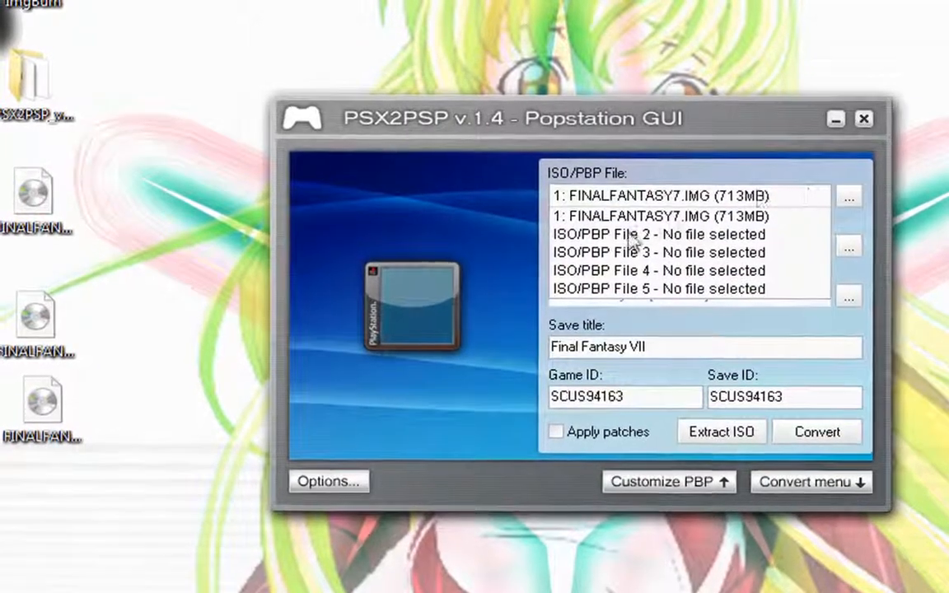
pyautogui.click(625, 237)
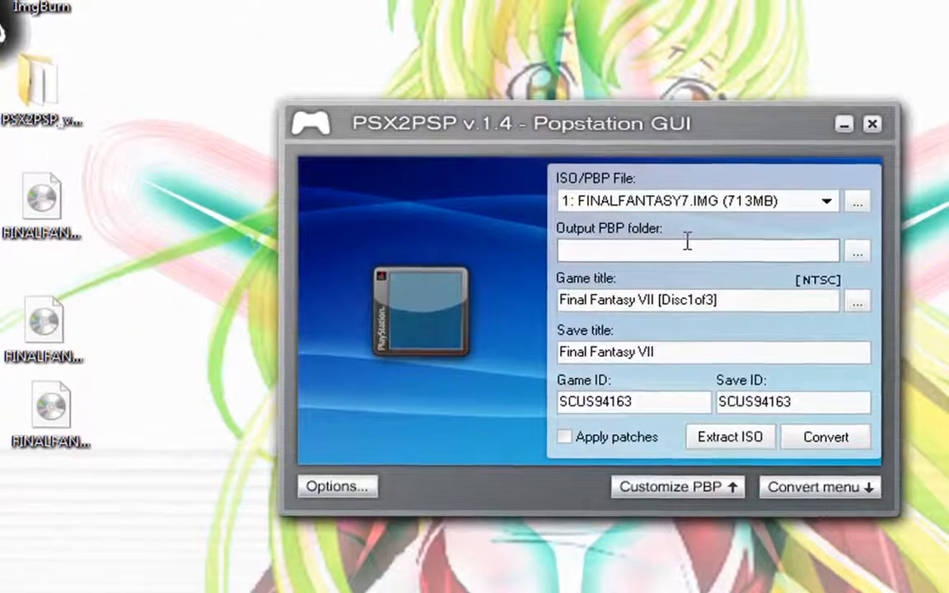
pyautogui.click(858, 253)
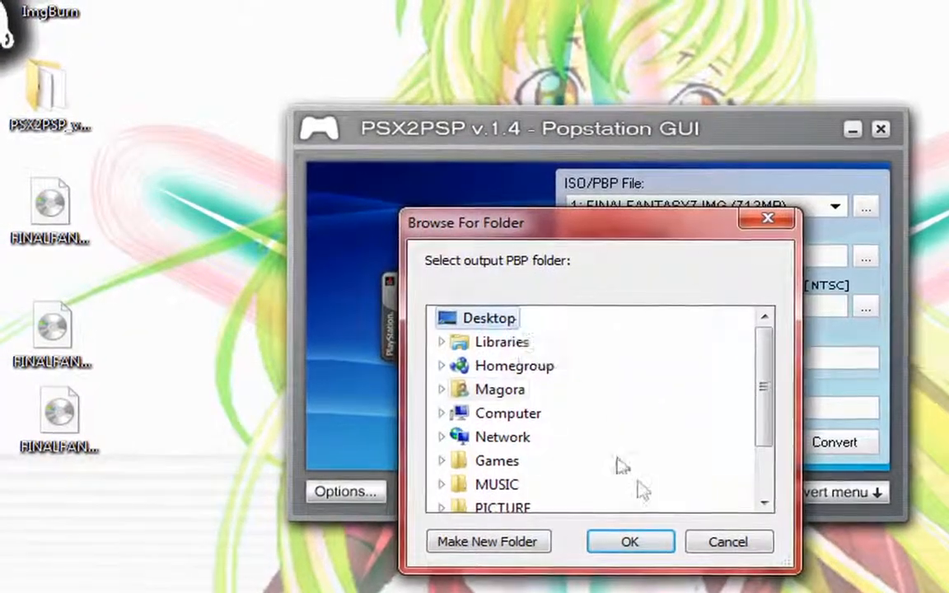
pyautogui.click(667, 535)
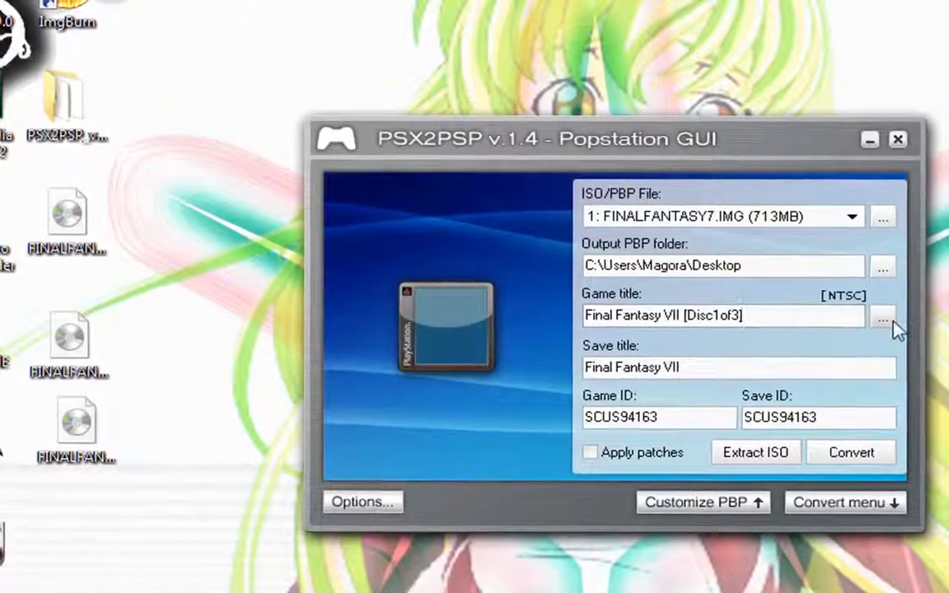
# Browse the list of known games and set the game title to Final Fantasy VII [Disc2of3]
pyautogui.click(887, 322)
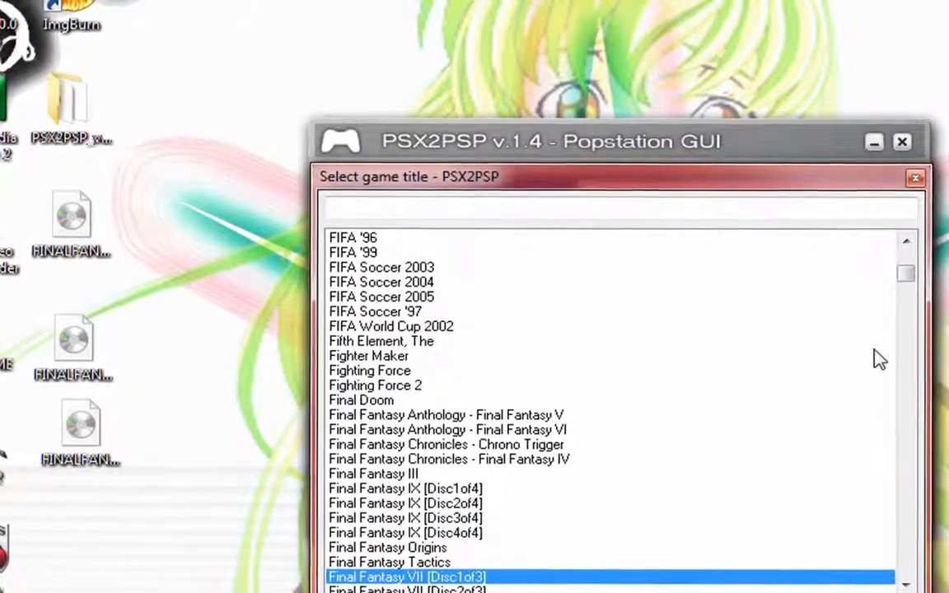
pyautogui.moveTo(910, 275)
pyautogui.mouseDown()
pyautogui.moveTo(918, 295)
pyautogui.moveTo(925, 275)
pyautogui.mouseUp()
pyautogui.click(932, 190)
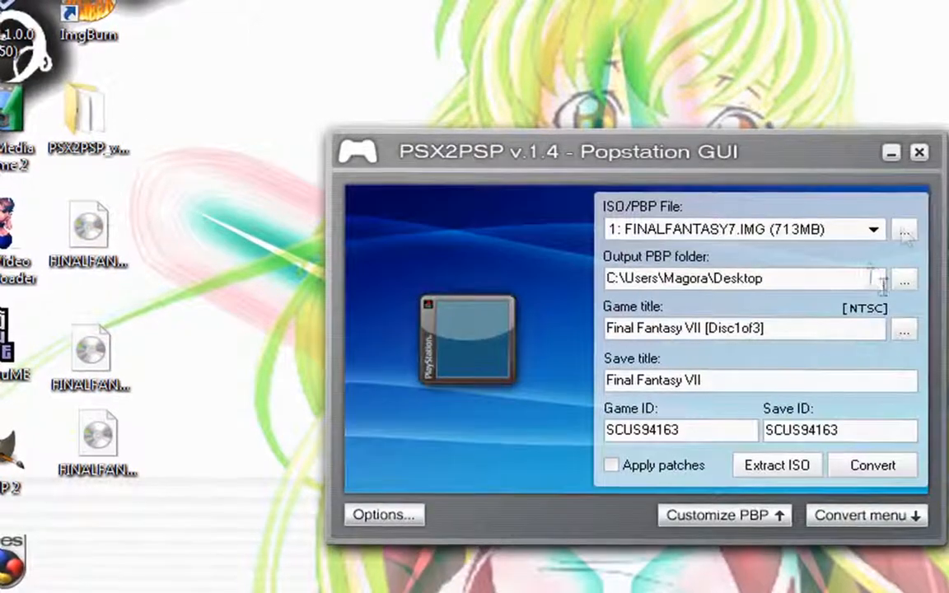
pyautogui.click(905, 335)
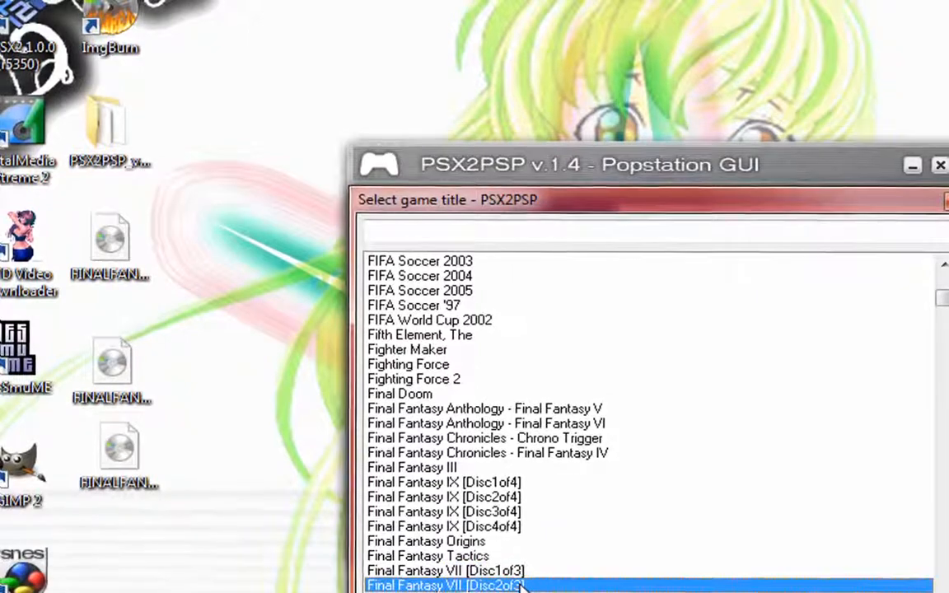
pyautogui.press('Return')
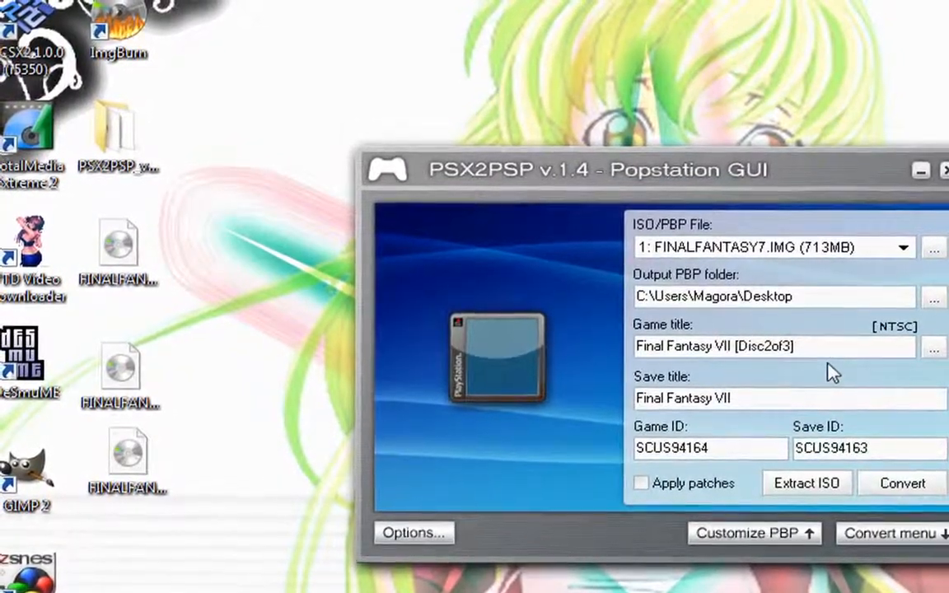
# Try to switch from the first ISO/PBP file to another empty slot for the next disc's image
pyautogui.click(935, 249)
pyautogui.press('Return')
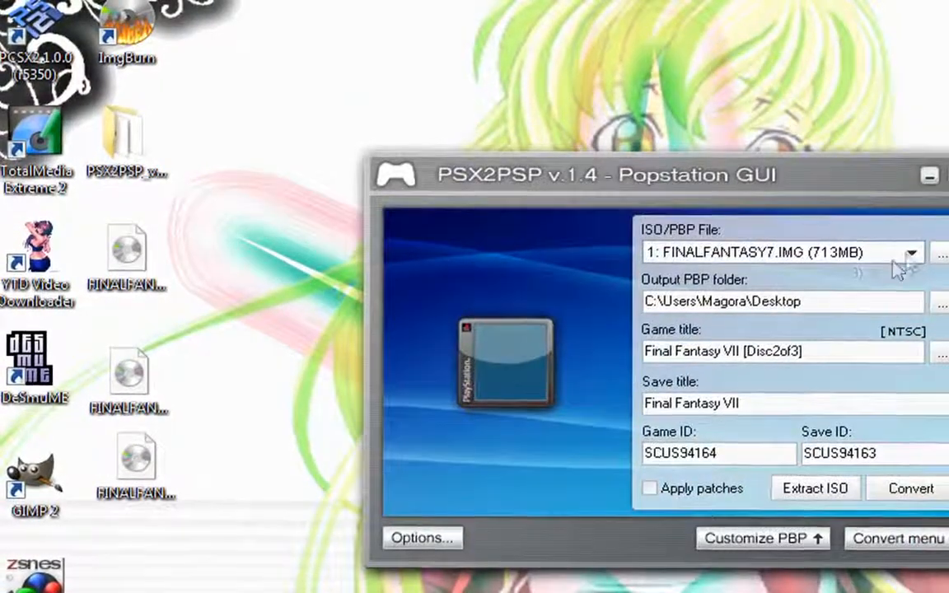
pyautogui.click(902, 253)
pyautogui.click(849, 297)
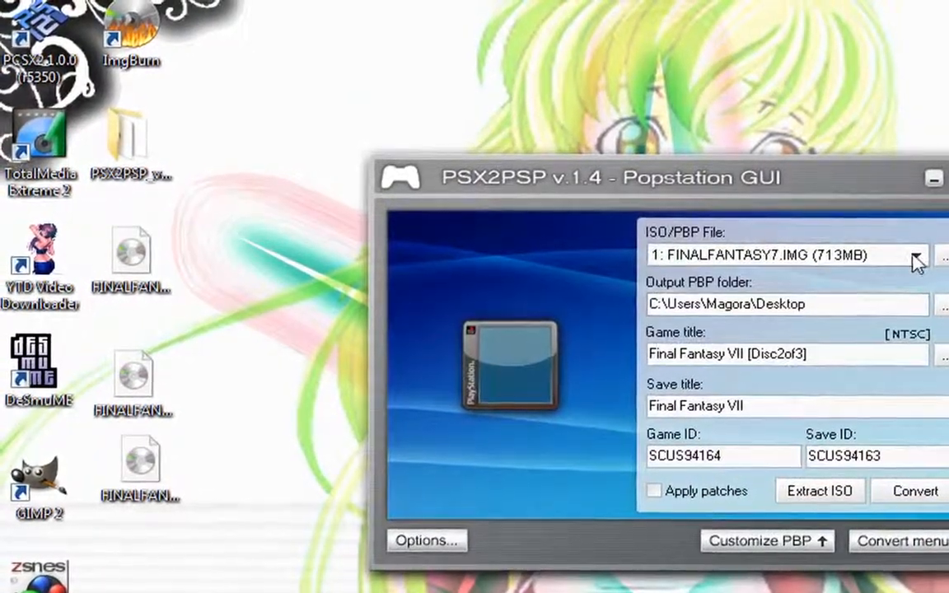
pyautogui.click(914, 255)
pyautogui.click(680, 297)
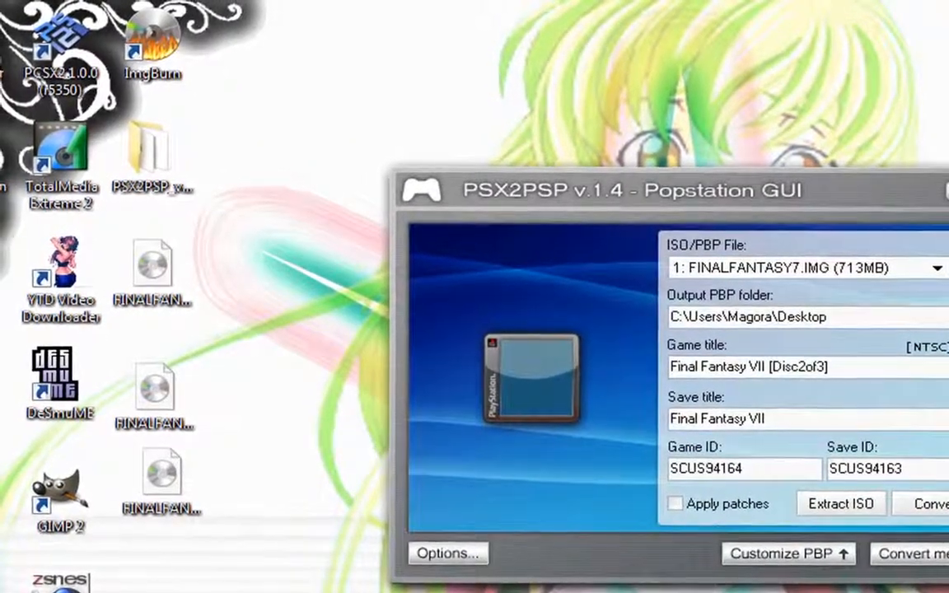
# Set the game title to Final Fantasy VII [Disc1of3], and try to switch to the empty second ISO/PBP file slot
pyautogui.click(935, 371)
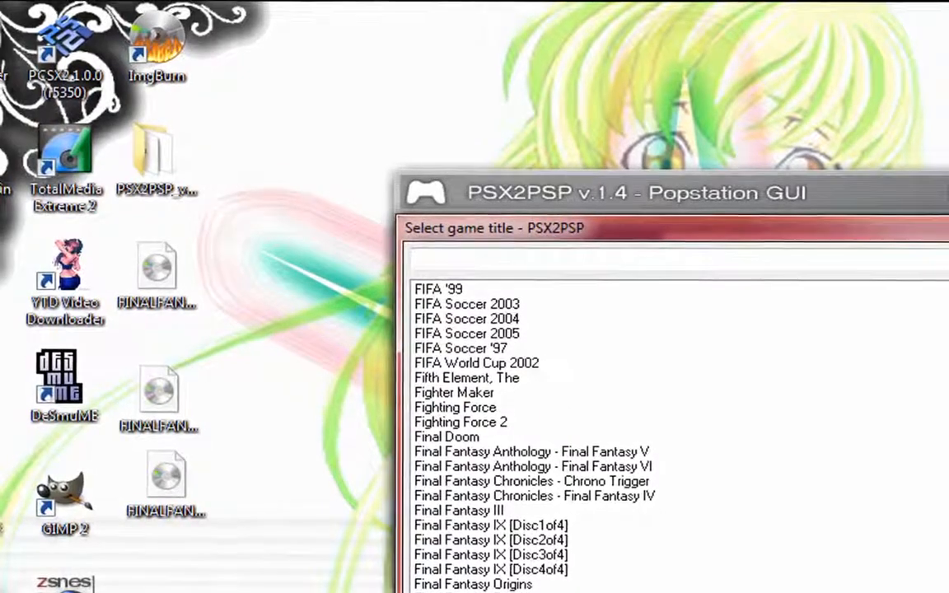
pyautogui.doubleClick(560, 592)
pyautogui.click(922, 272)
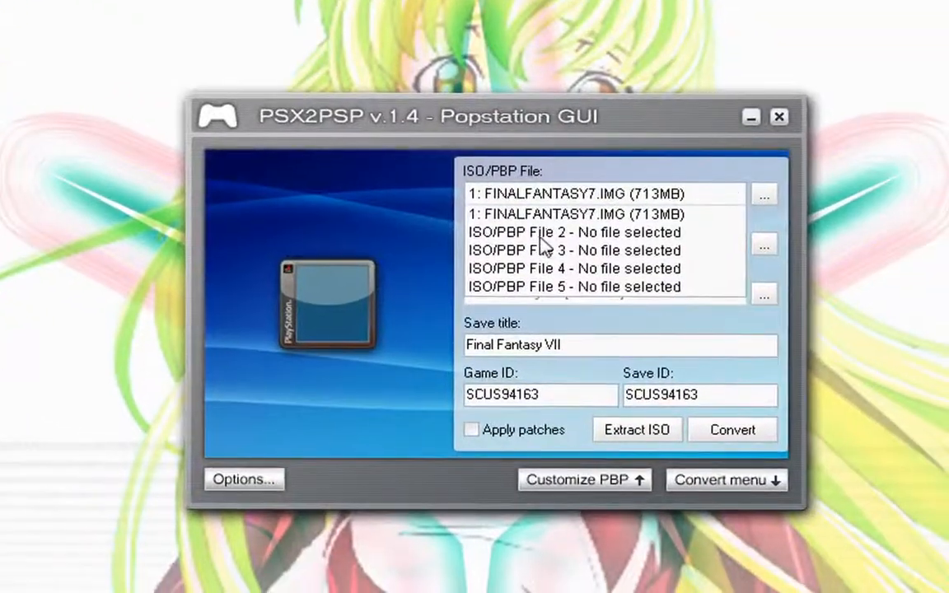
pyautogui.click(566, 245)
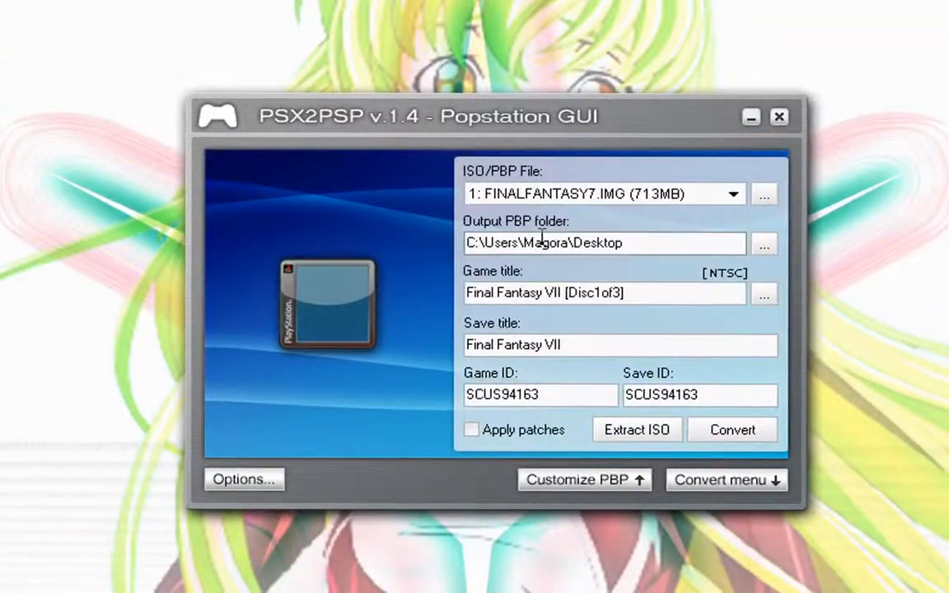
pyautogui.click(720, 478)
pyautogui.click(719, 479)
pyautogui.click(733, 196)
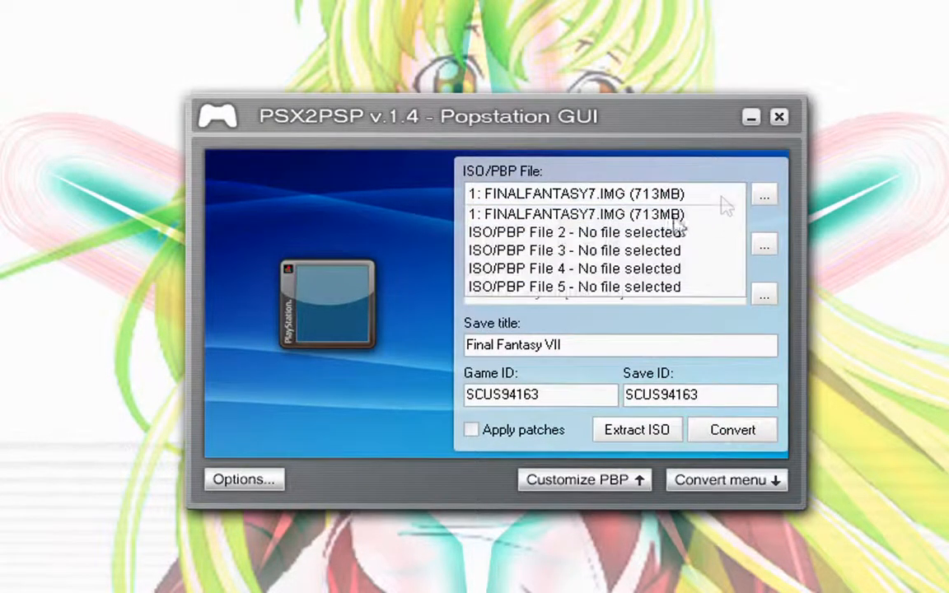
pyautogui.click(662, 237)
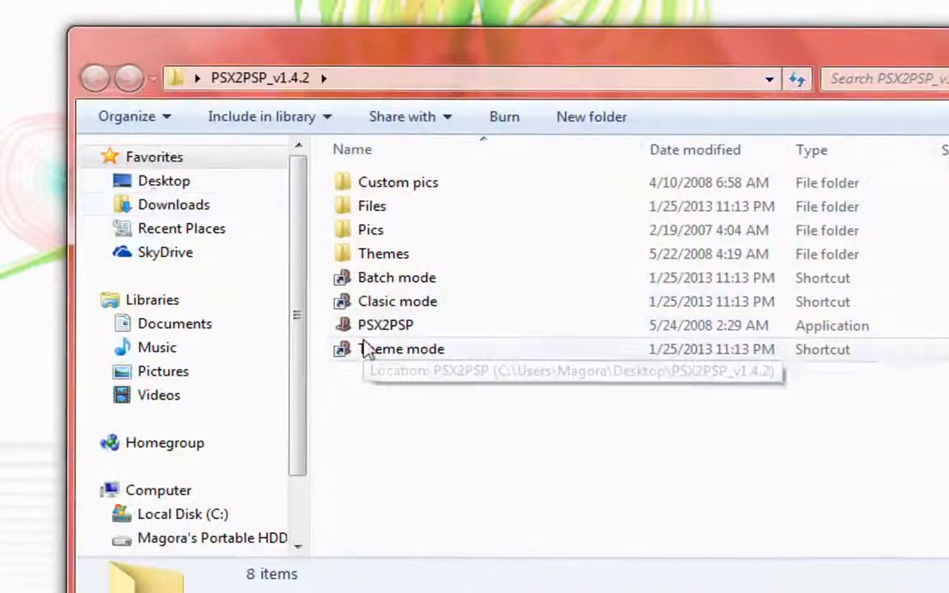
# Open and close the batch mode of PSX2PSP, and start its classic mode from the PSX2PSP_v1.4.2 folder
pyautogui.doubleClick(441, 288)
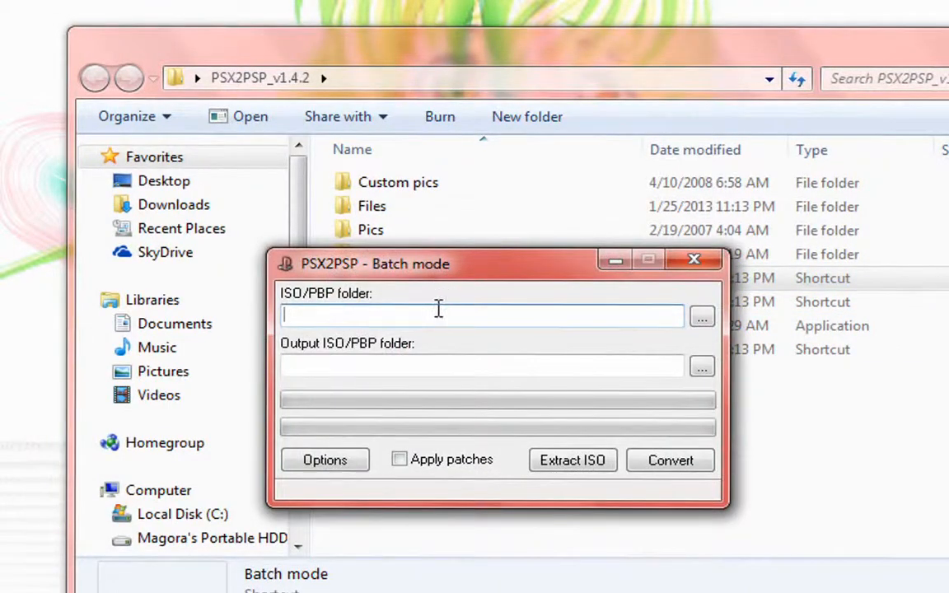
pyautogui.click(694, 260)
pyautogui.doubleClick(402, 302)
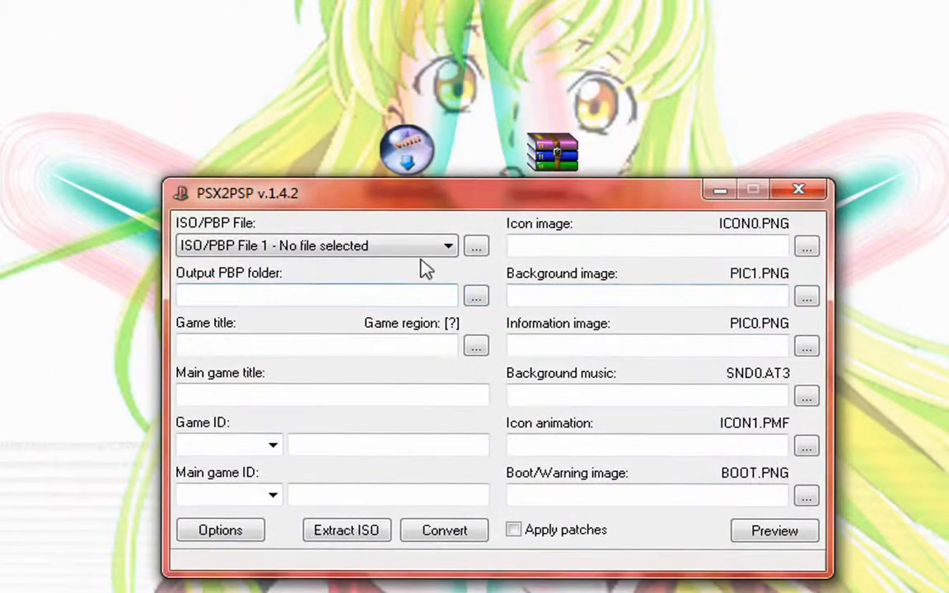
# Load the FINALFANTASY7 disc image from the Desktop into the first ISO/PBP file slot
pyautogui.click(476, 248)
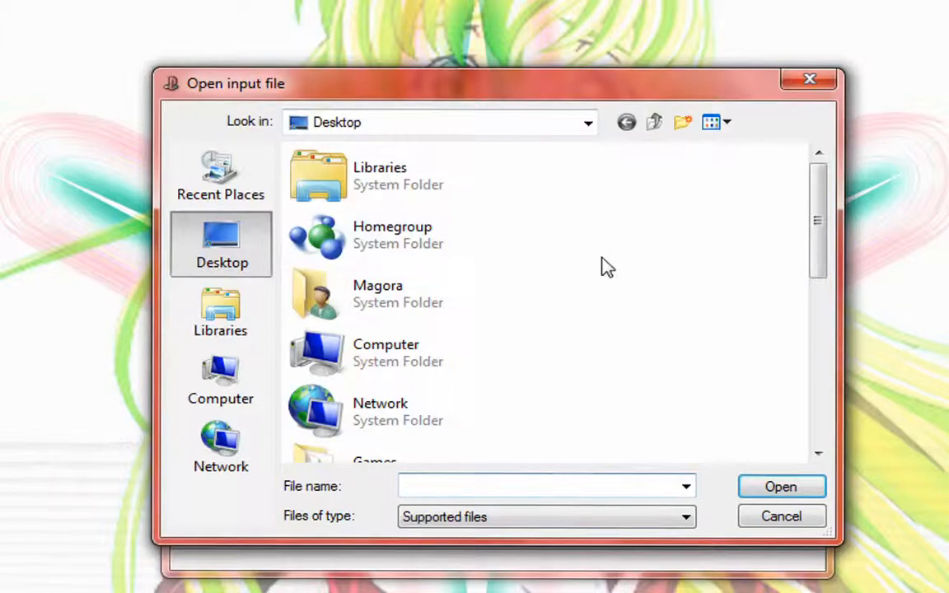
pyautogui.scroll(-6, 606, 267)
pyautogui.doubleClick(446, 320)
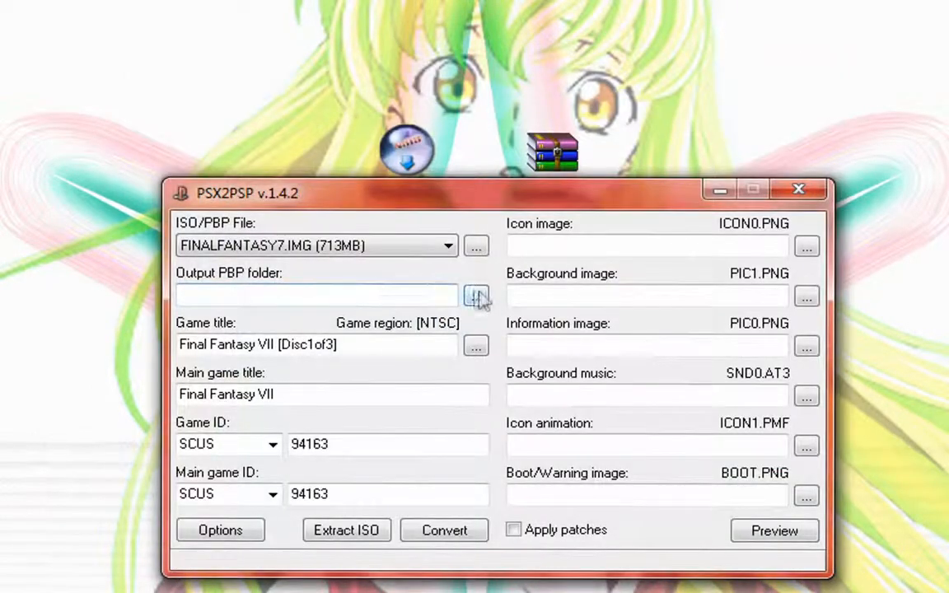
# Load the FINALFANTASY72 disc image from the Desktop into the second ISO/PBP file slot
pyautogui.click(451, 247)
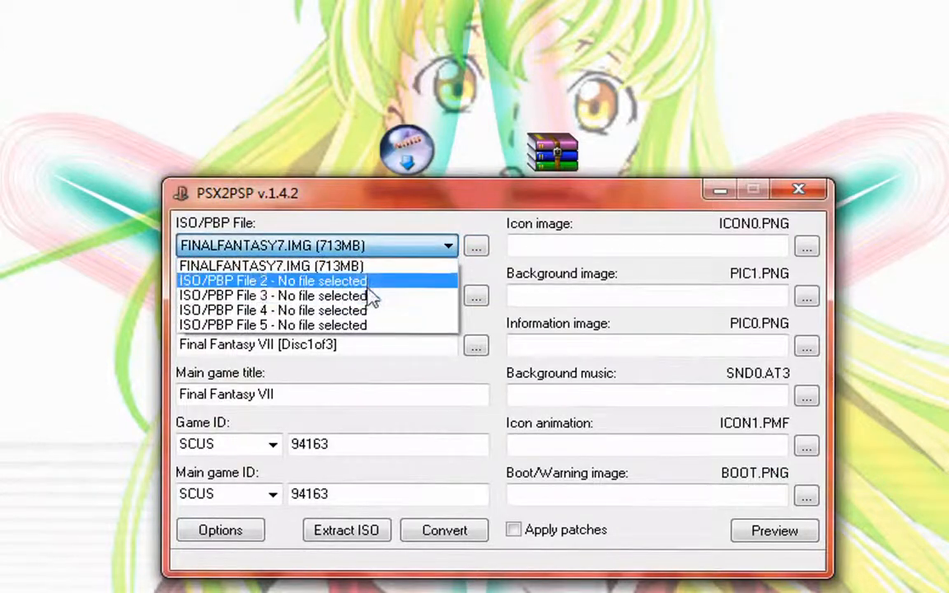
pyautogui.click(374, 279)
pyautogui.click(476, 247)
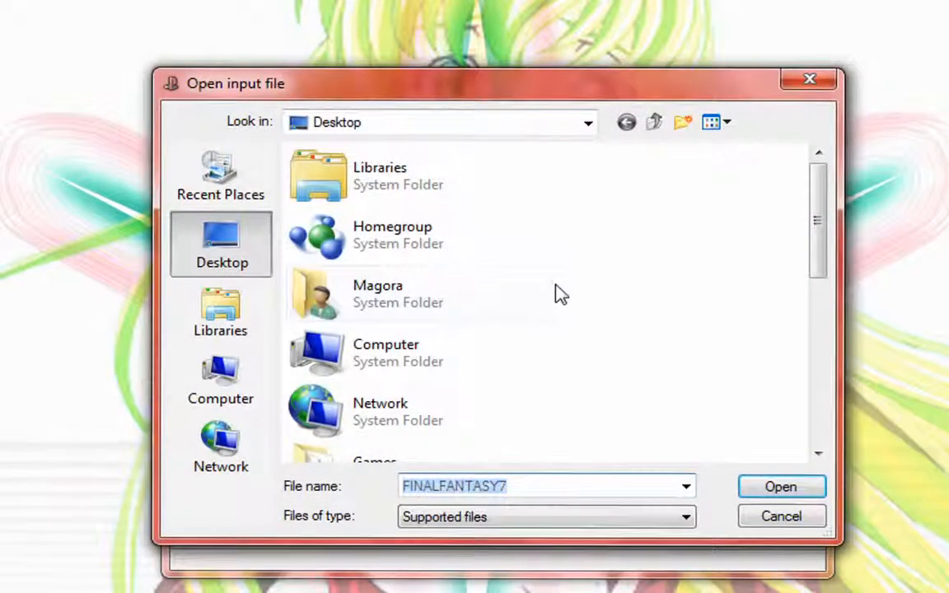
pyautogui.scroll(-6, 554, 292)
pyautogui.doubleClick(461, 385)
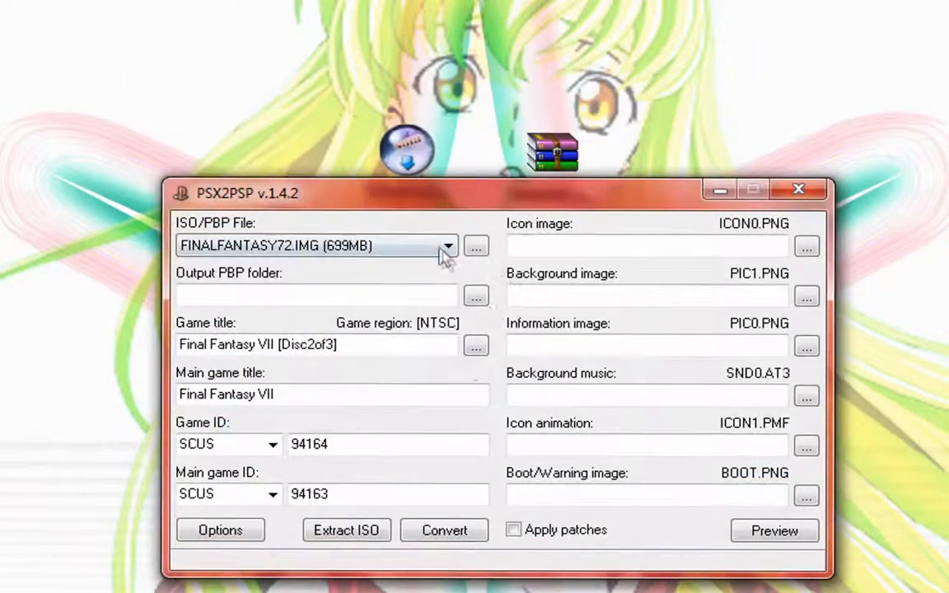
# Load the FINALFANTASY73 disc image from the Desktop into the third ISO/PBP file slot
pyautogui.click(448, 247)
pyautogui.click(399, 296)
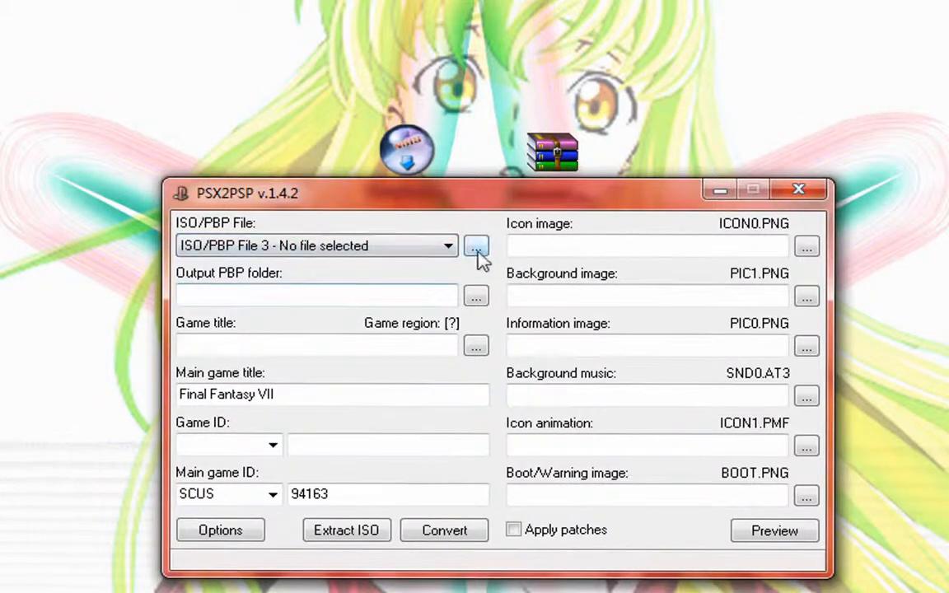
pyautogui.click(476, 247)
pyautogui.scroll(-6, 508, 405)
pyautogui.doubleClick(457, 423)
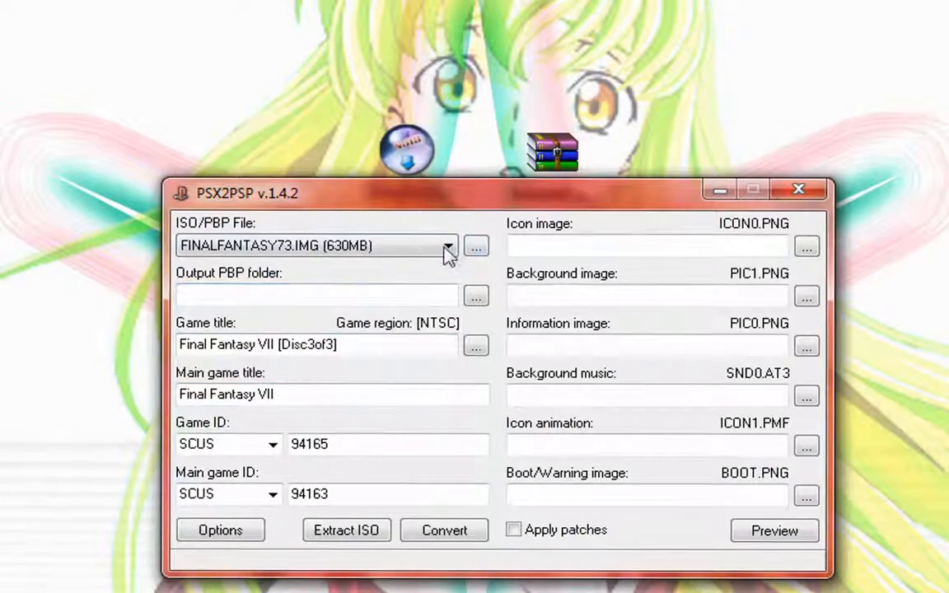
# Check the game title and ID details of the first and second loaded disc images
pyautogui.click(448, 246)
pyautogui.click(389, 266)
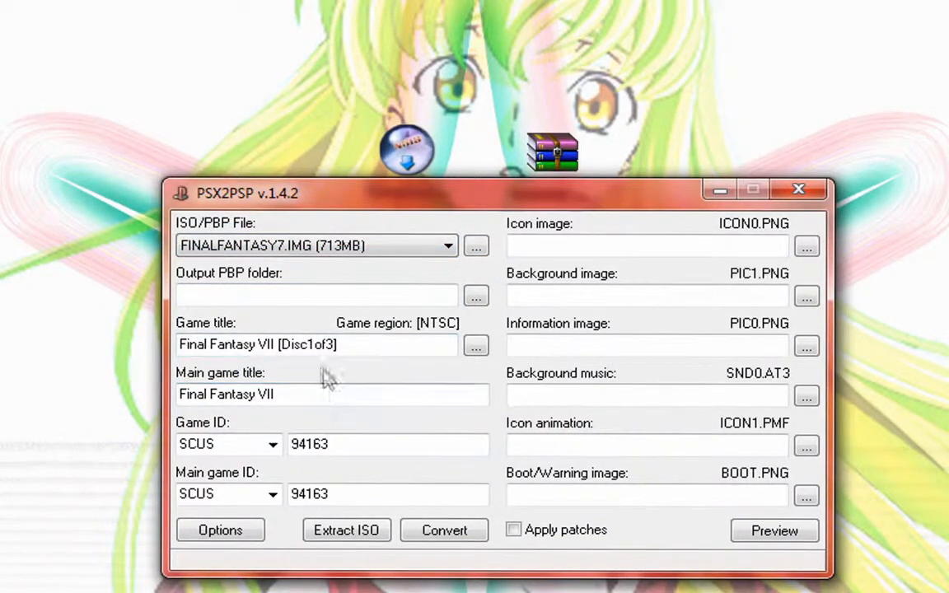
pyautogui.click(436, 248)
pyautogui.click(413, 279)
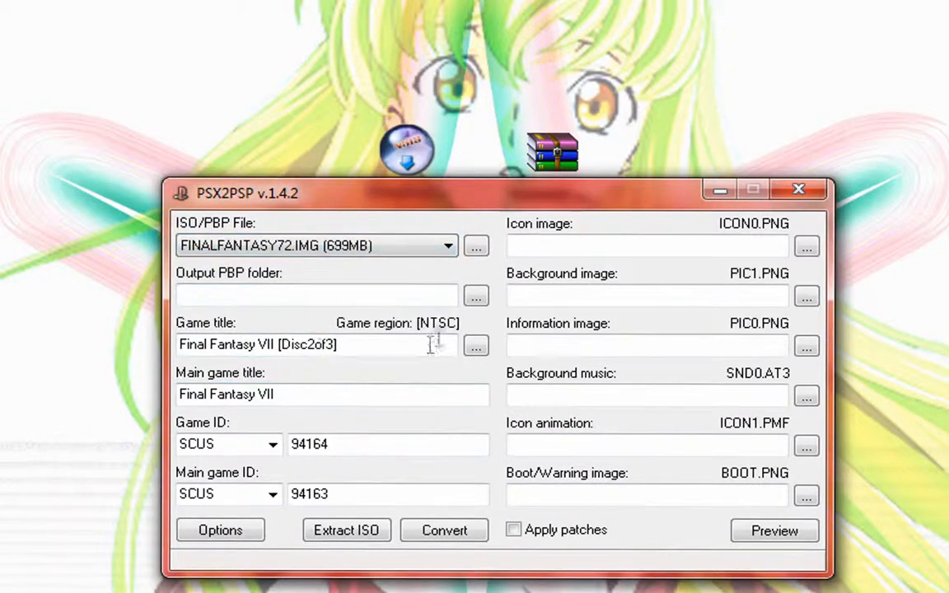
# Set the output PBP folder to the Desktop and reselect the FINALFANTASY7.IMG disc
pyautogui.click(476, 295)
pyautogui.click(414, 313)
pyautogui.click(530, 529)
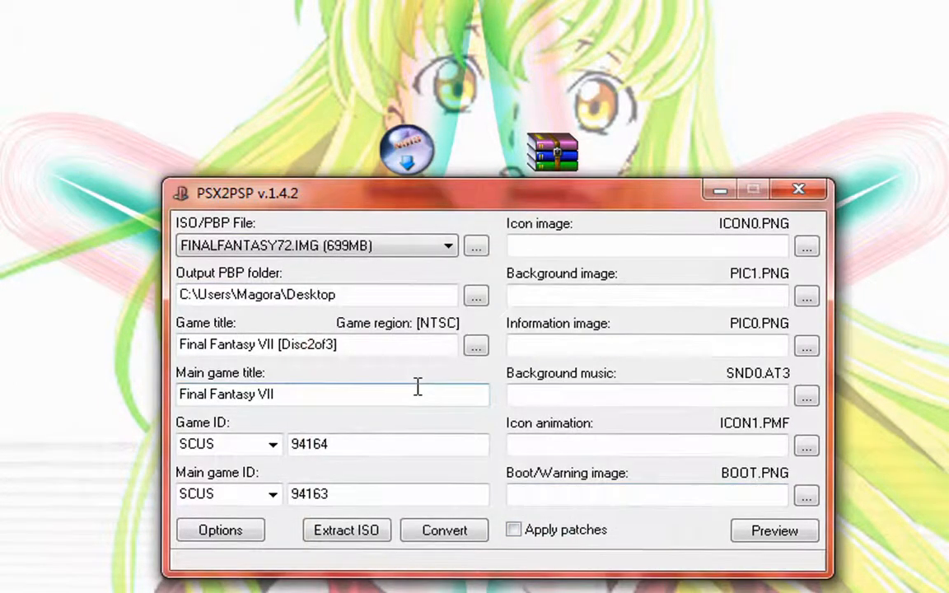
pyautogui.click(434, 248)
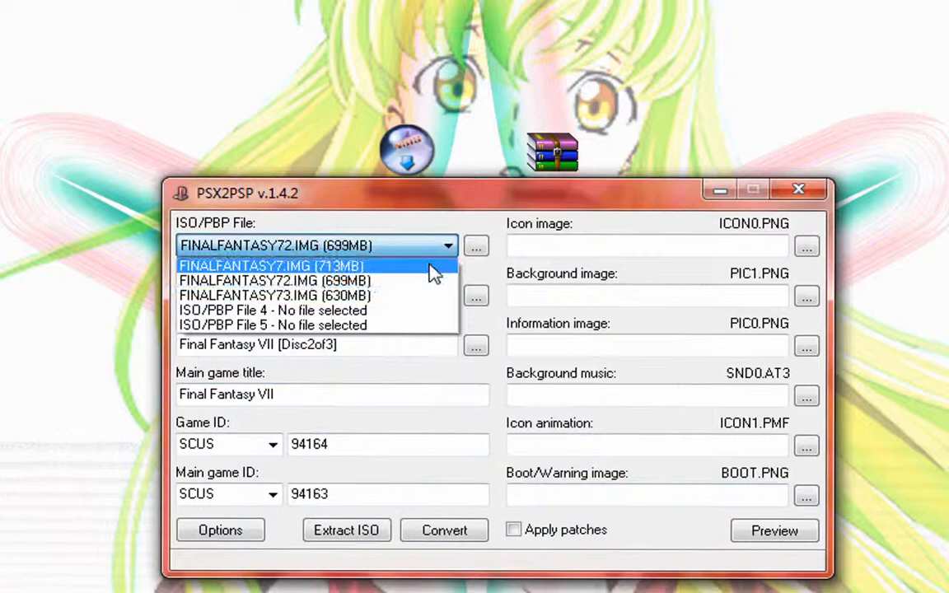
pyautogui.click(434, 262)
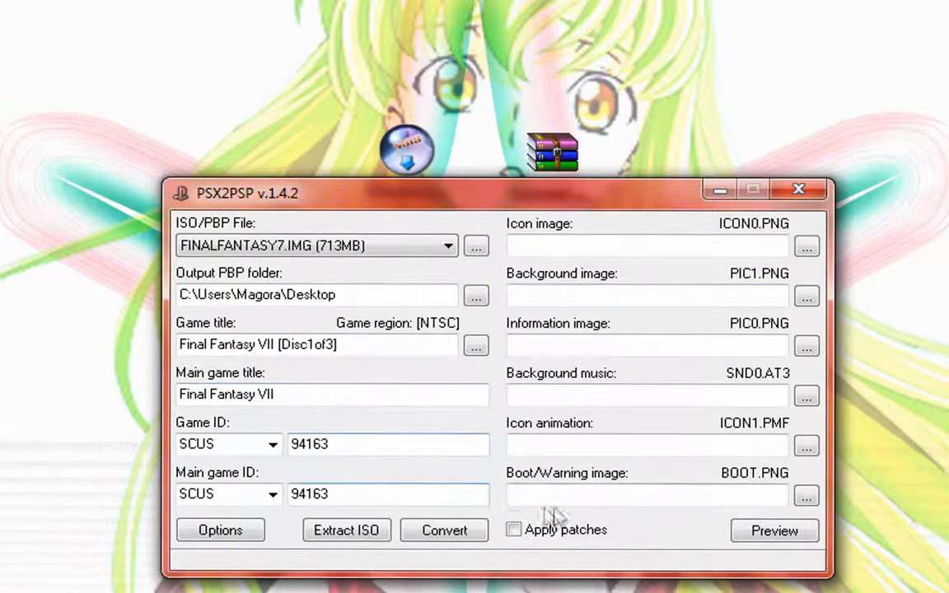
pyautogui.click(265, 452)
pyautogui.click(272, 449)
pyautogui.click(272, 450)
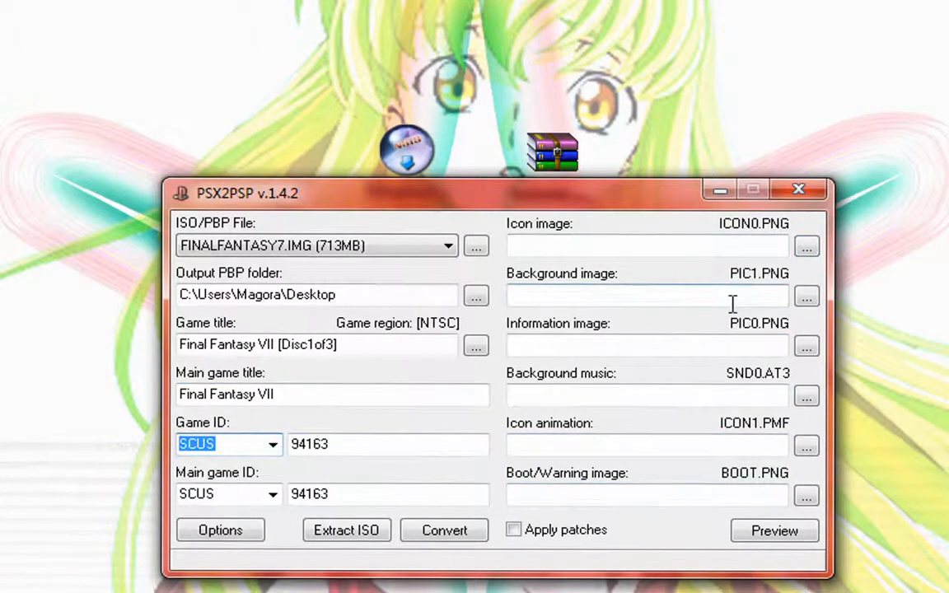
# Set the icon image to ff7.png from the Desktop
pyautogui.click(806, 249)
pyautogui.click(707, 278)
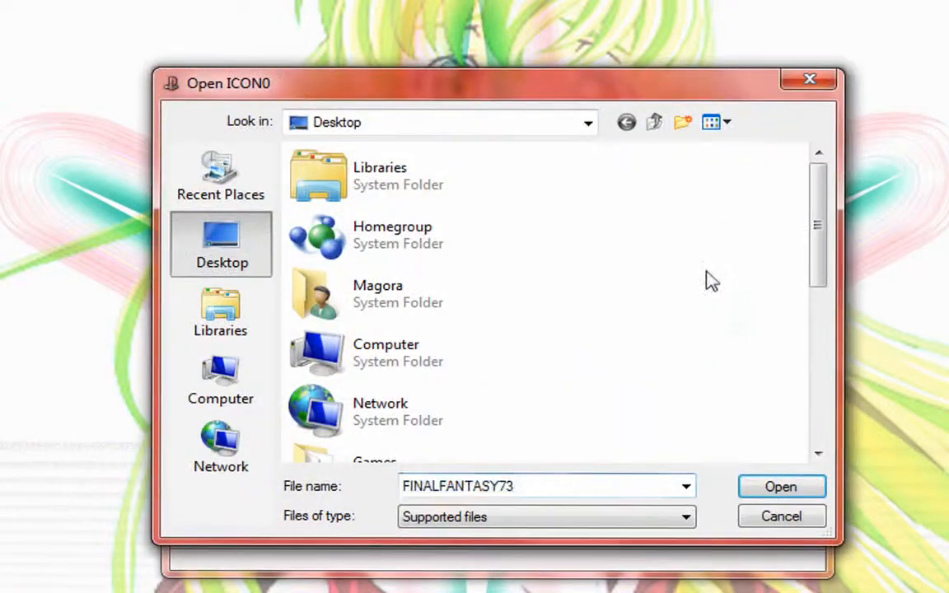
pyautogui.scroll(-3, 707, 280)
pyautogui.doubleClick(385, 392)
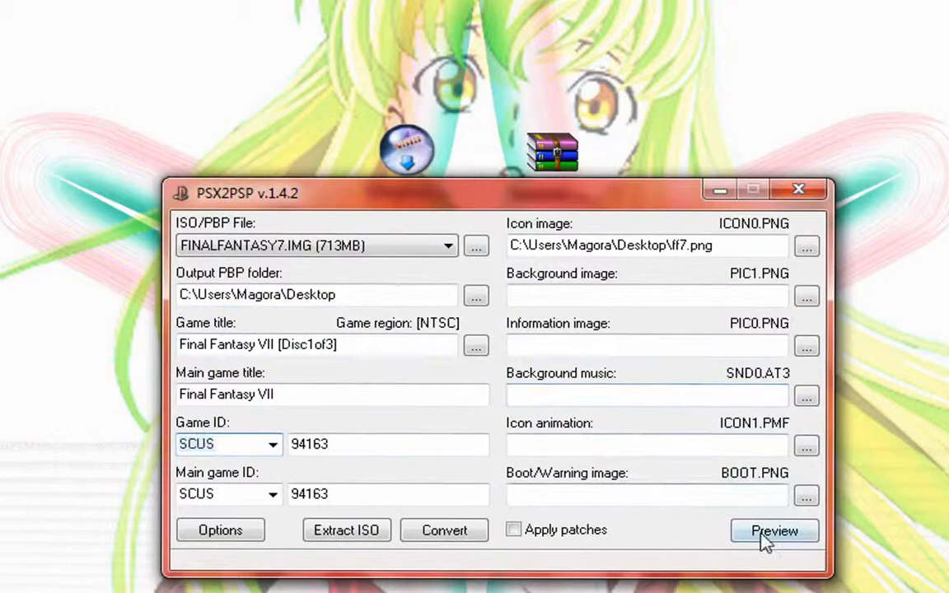
# Preview how the new icon looks on the game, save and boot screens, and close the preview
pyautogui.click(763, 535)
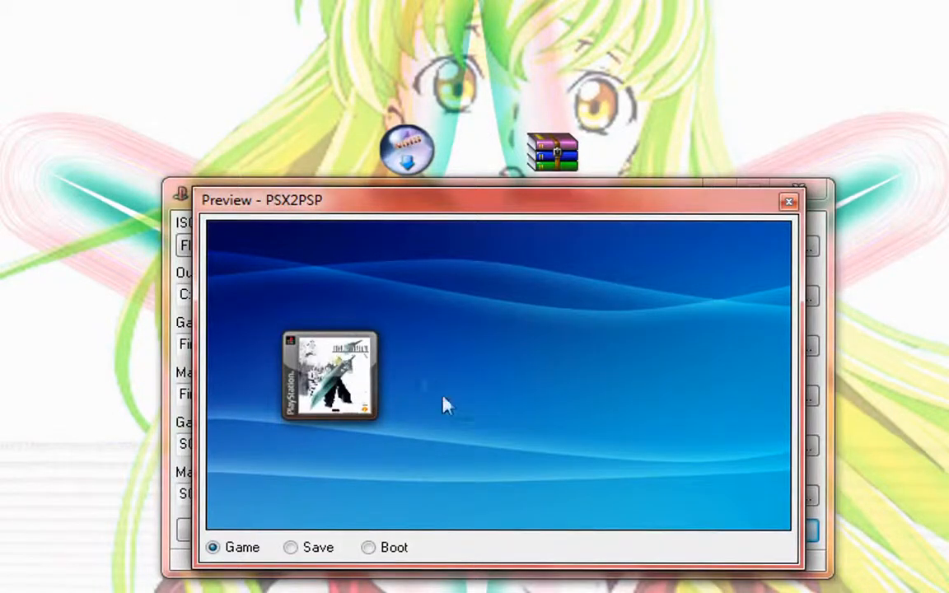
pyautogui.click(315, 557)
pyautogui.click(370, 550)
pyautogui.click(328, 550)
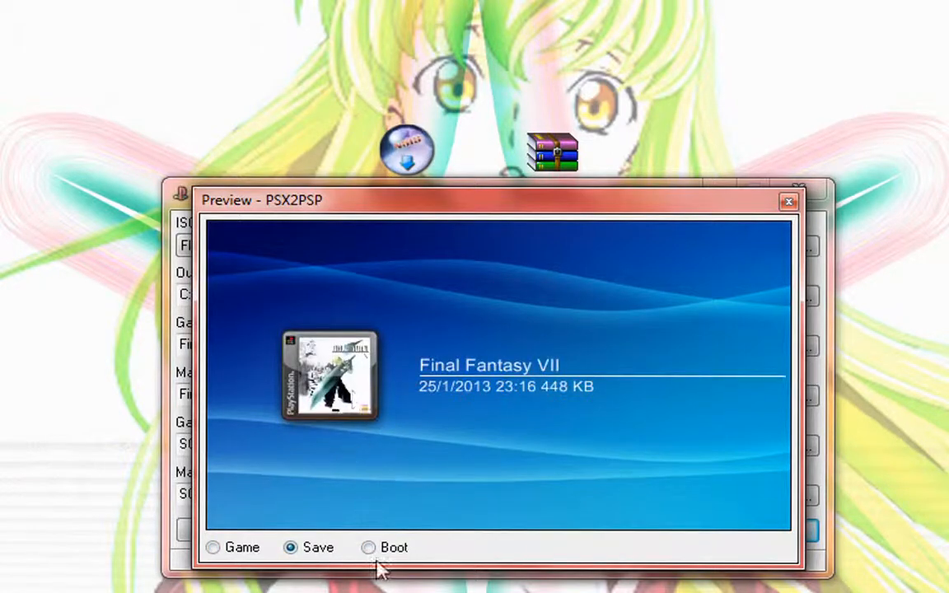
pyautogui.click(252, 552)
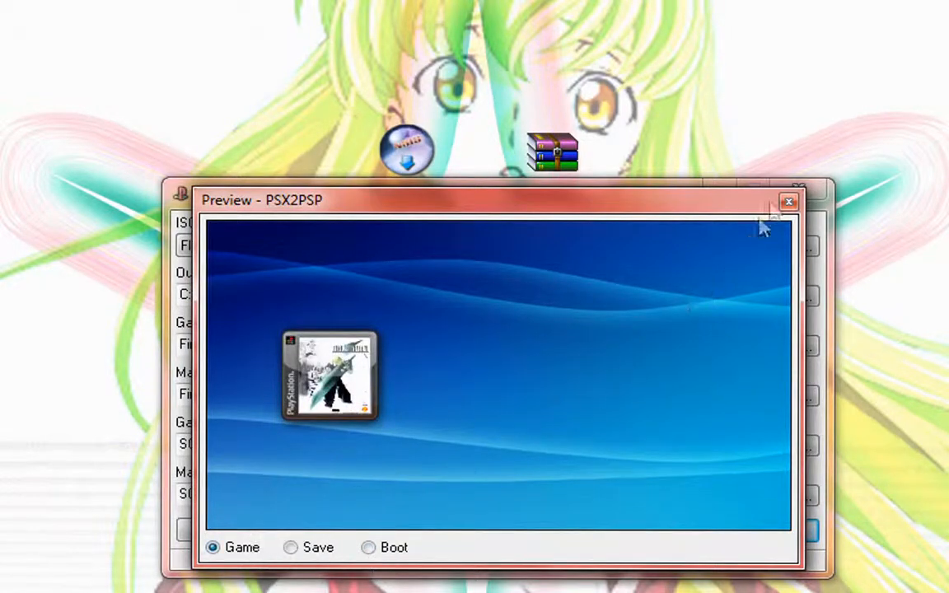
pyautogui.click(788, 203)
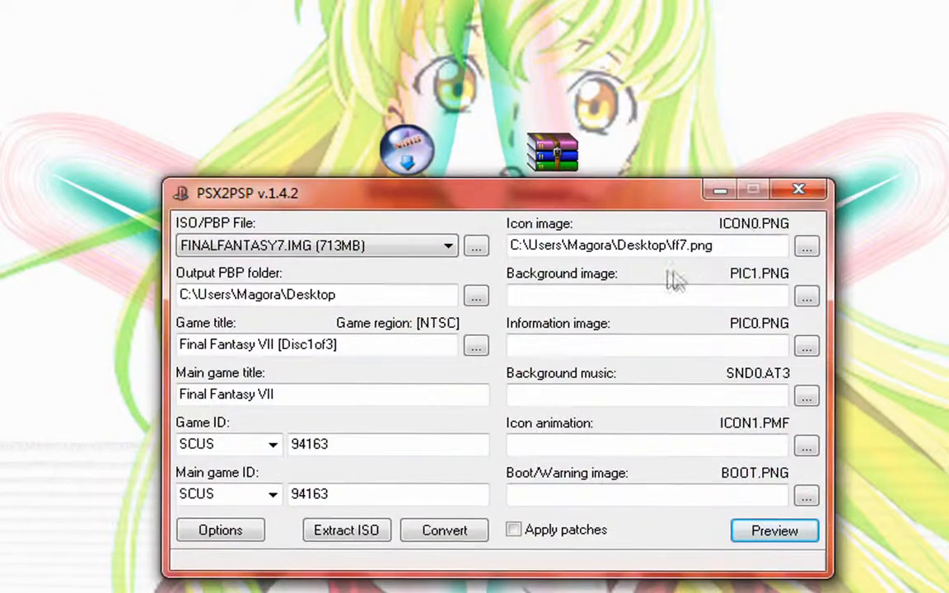
# Set the background image to Final_Fantasy_VII_Box_Art.jpg from the Desktop and preview it on the game screen
pyautogui.click(806, 297)
pyautogui.scroll(-5, 690, 300)
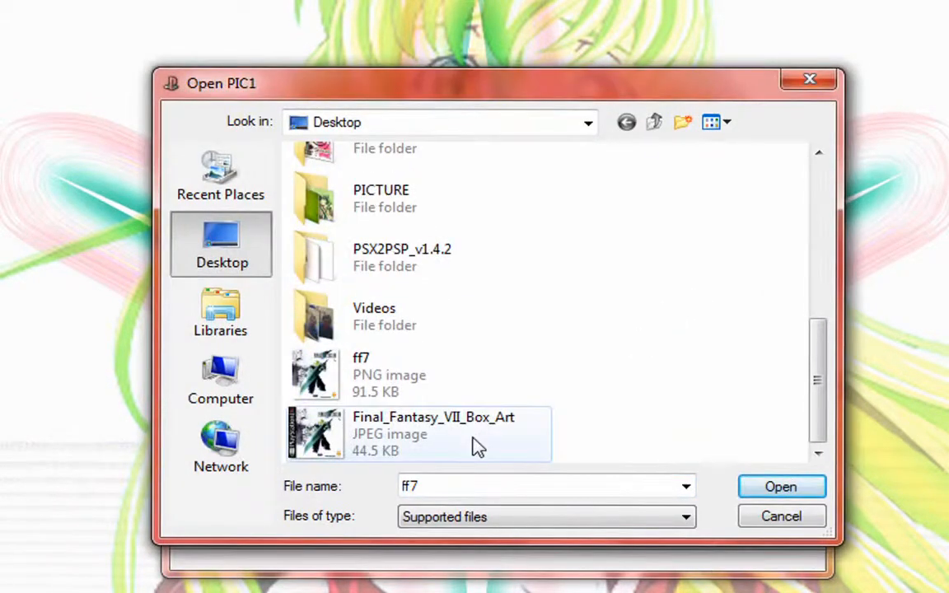
pyautogui.doubleClick(475, 436)
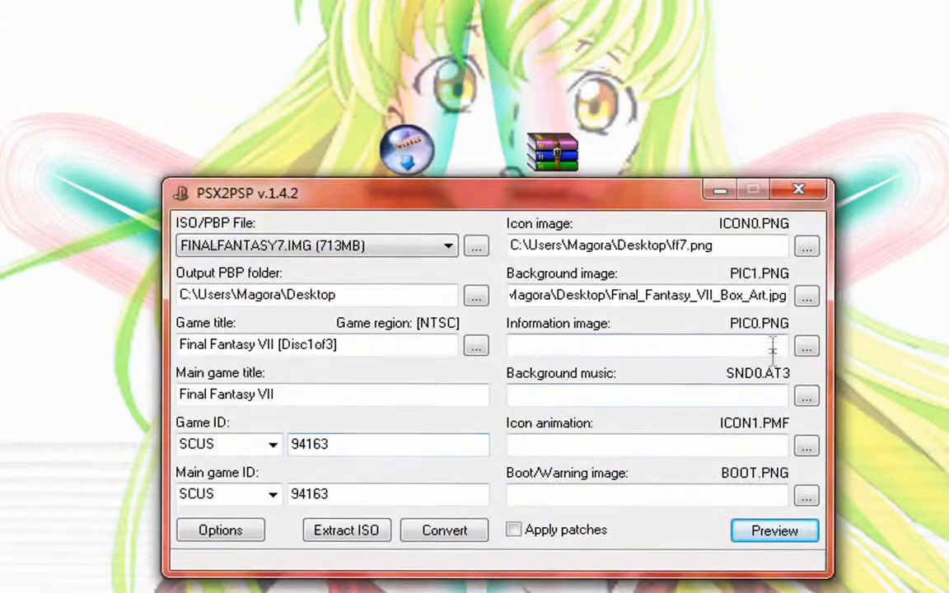
pyautogui.click(774, 531)
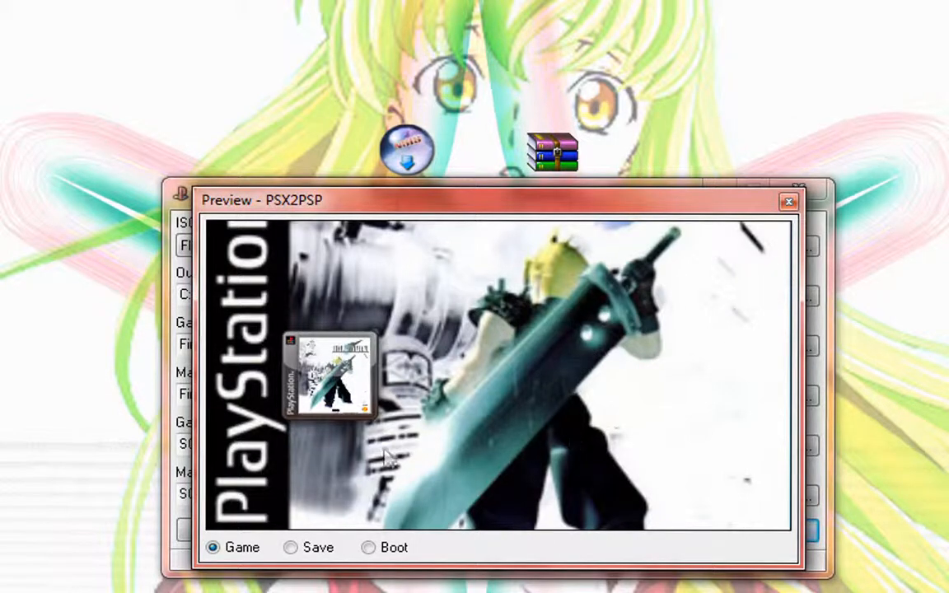
pyautogui.click(788, 201)
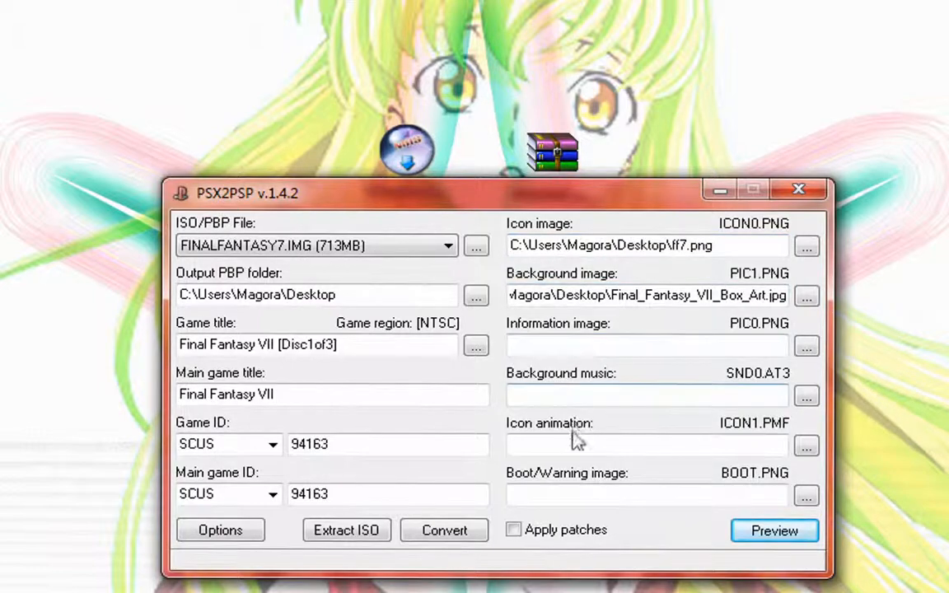
# Set the boot/warning image to Final_Fantasy_VII_Box_Art.jpg from the Desktop, and preview the game, boot and save screens
pyautogui.click(805, 495)
pyautogui.scroll(-5, 698, 415)
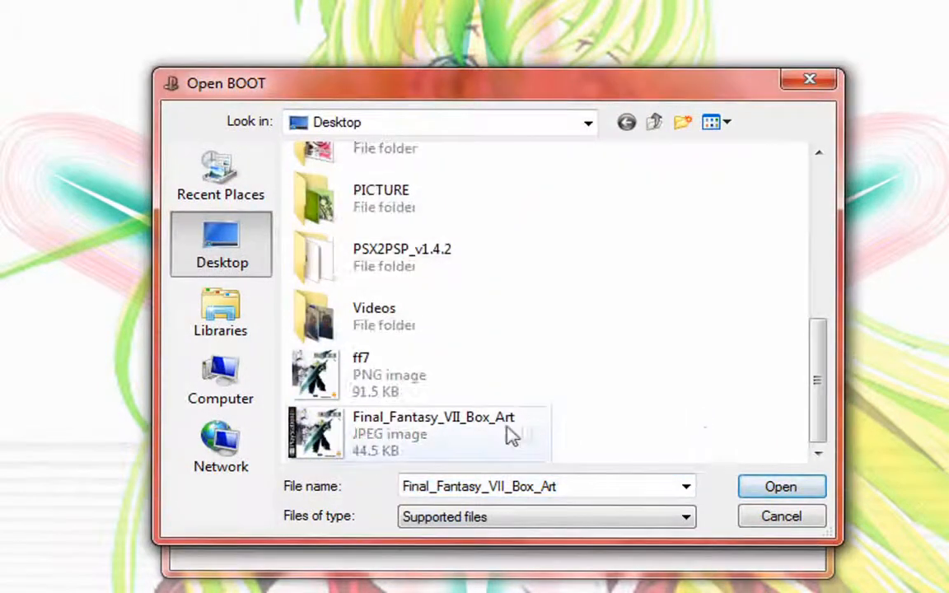
pyautogui.doubleClick(425, 436)
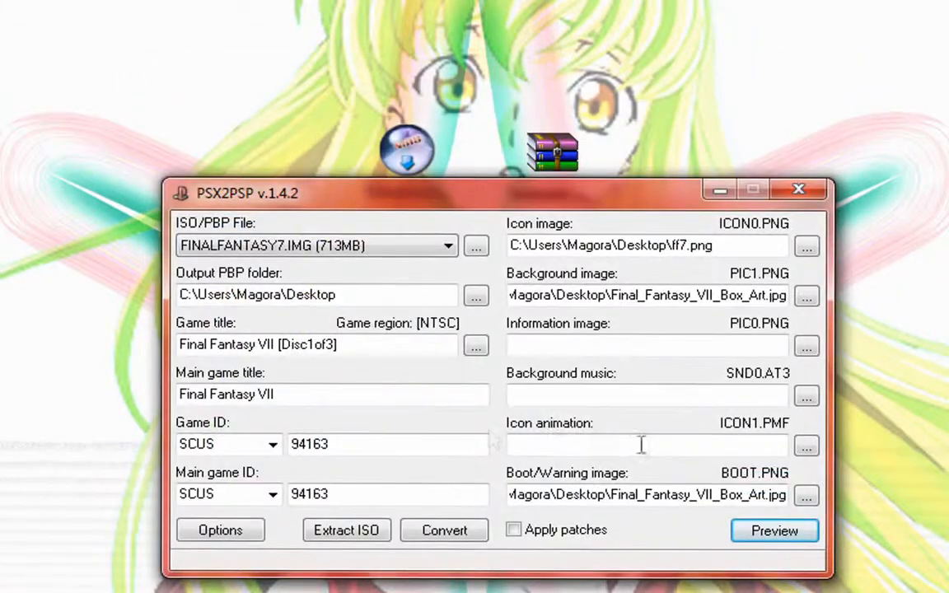
pyautogui.click(805, 532)
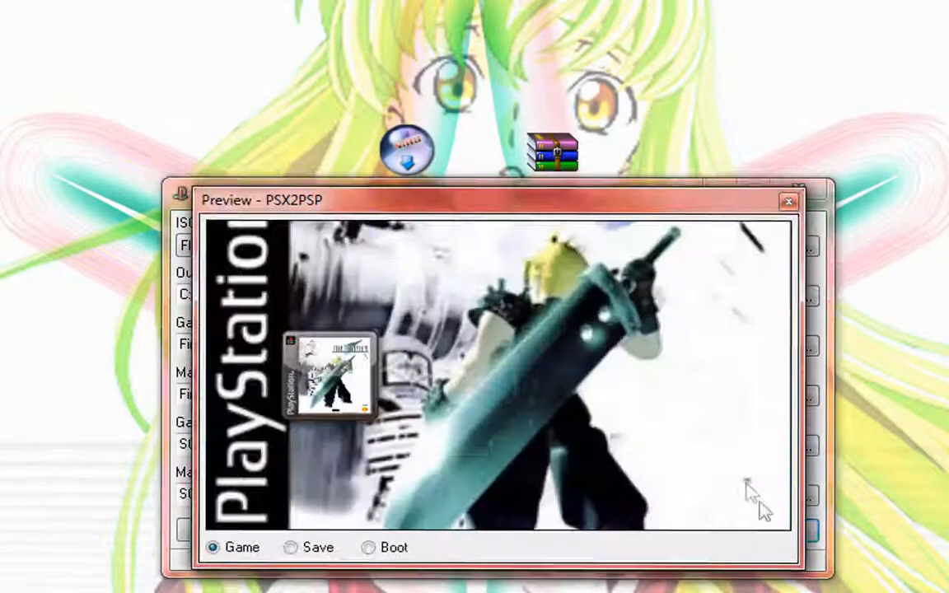
pyautogui.click(369, 548)
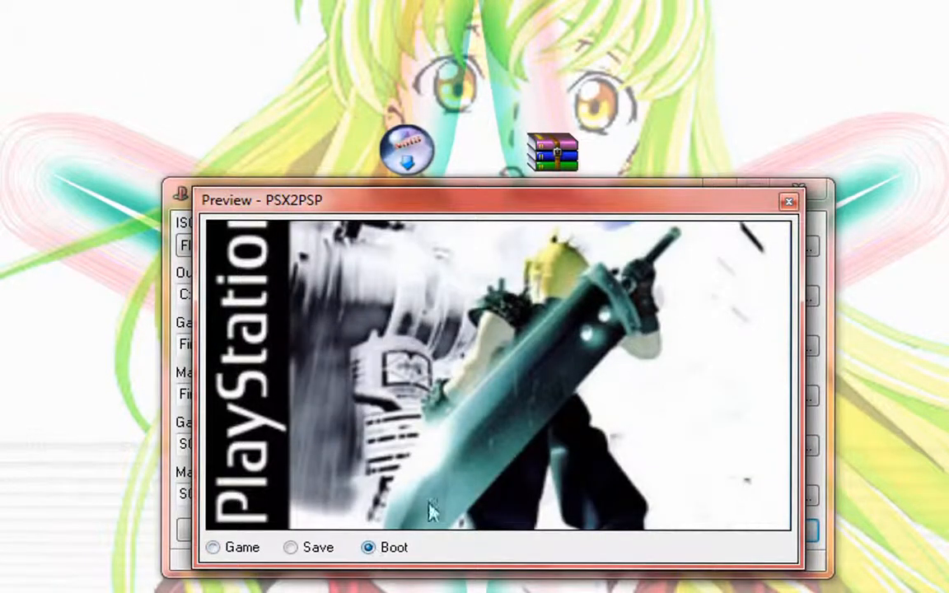
pyautogui.click(317, 548)
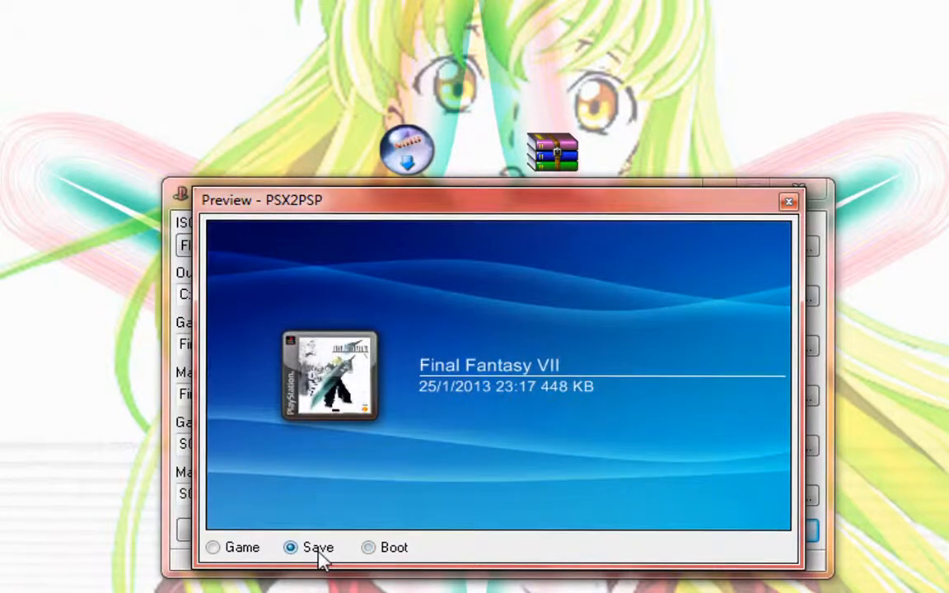
# Preview the icon and background artwork on the game screen and close the preview
pyautogui.click(213, 549)
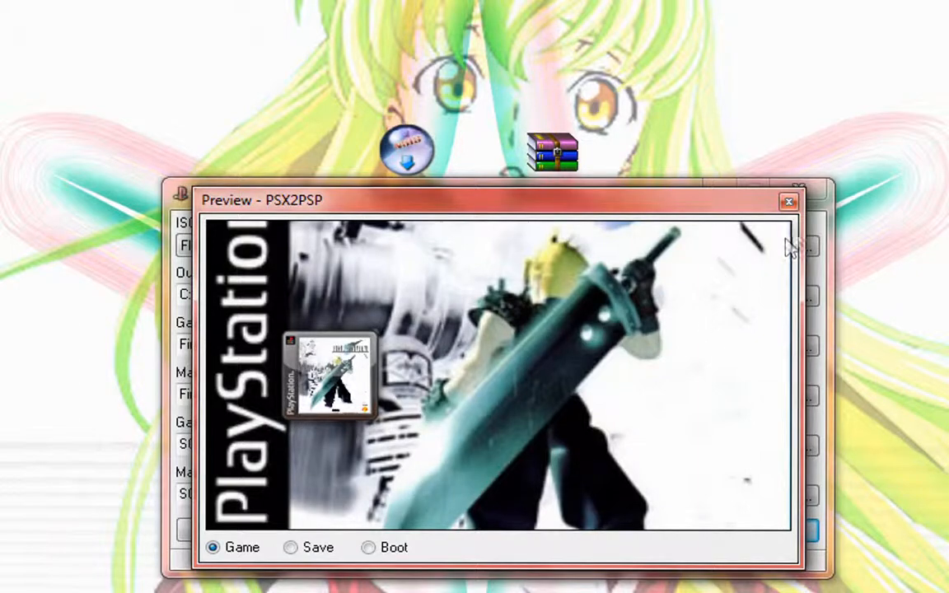
pyautogui.click(788, 202)
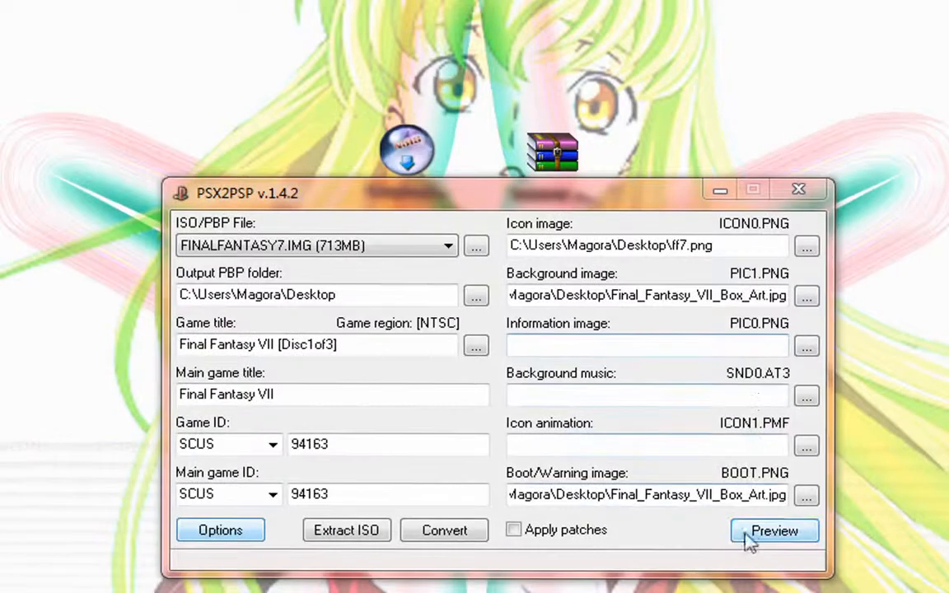
pyautogui.click(756, 531)
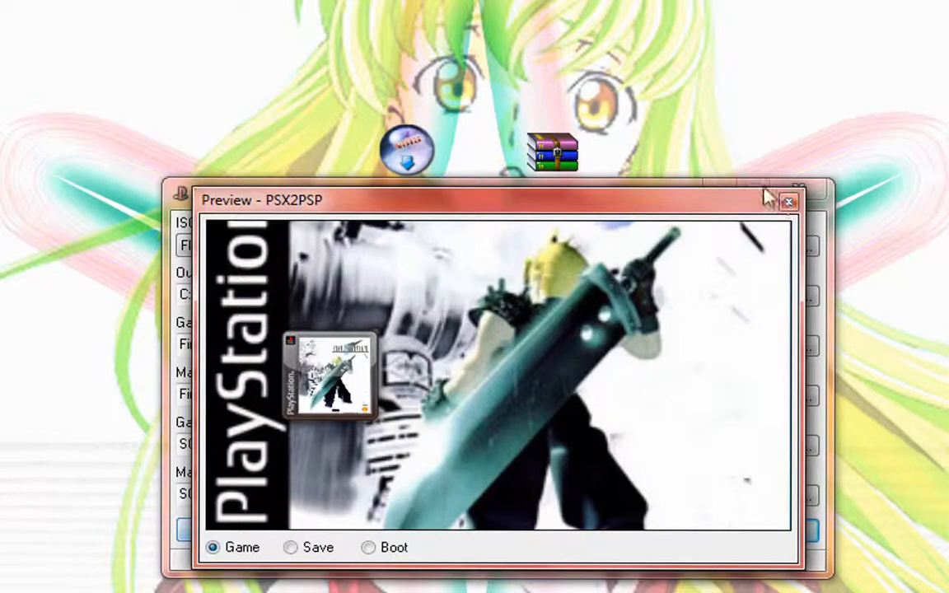
pyautogui.click(787, 203)
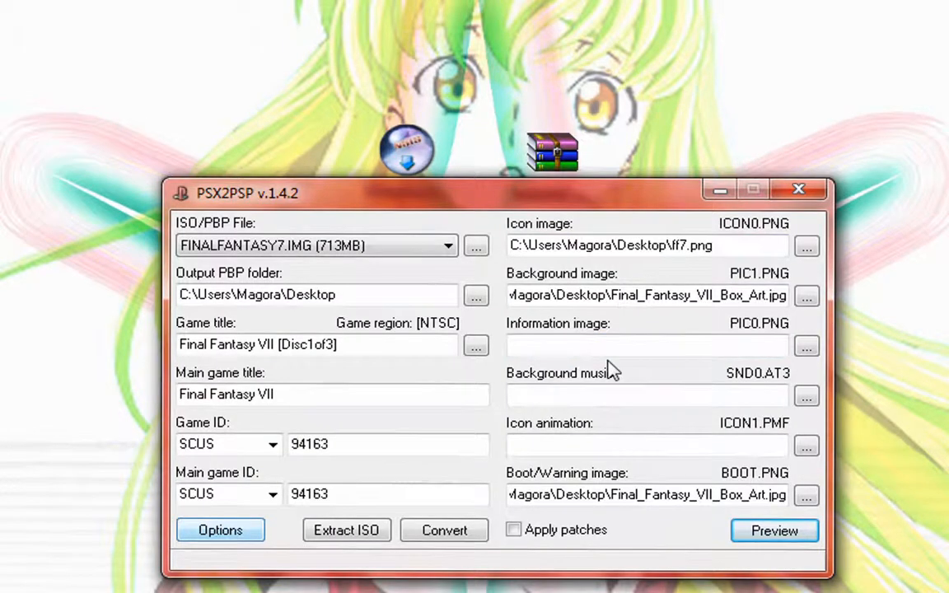
pyautogui.click(784, 533)
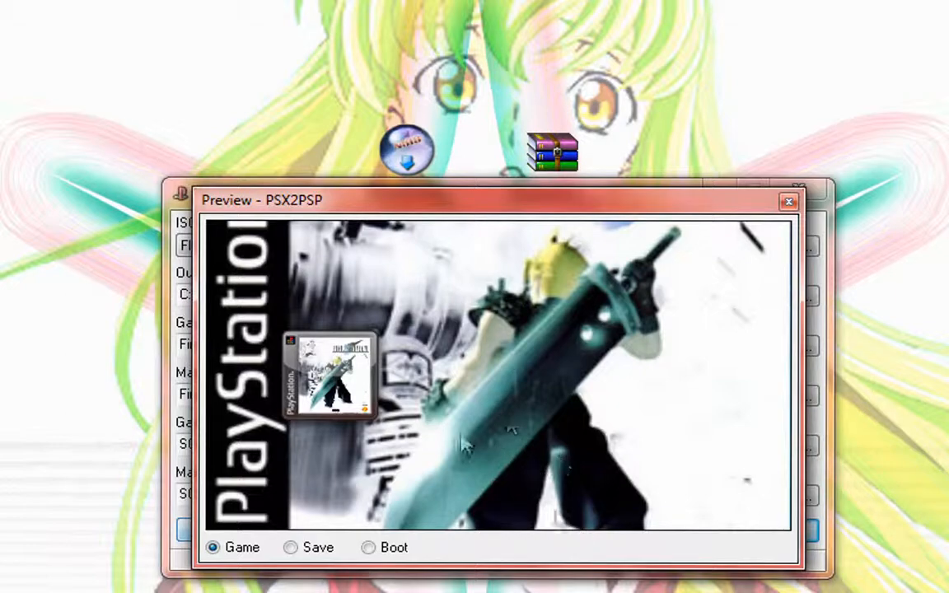
pyautogui.click(788, 203)
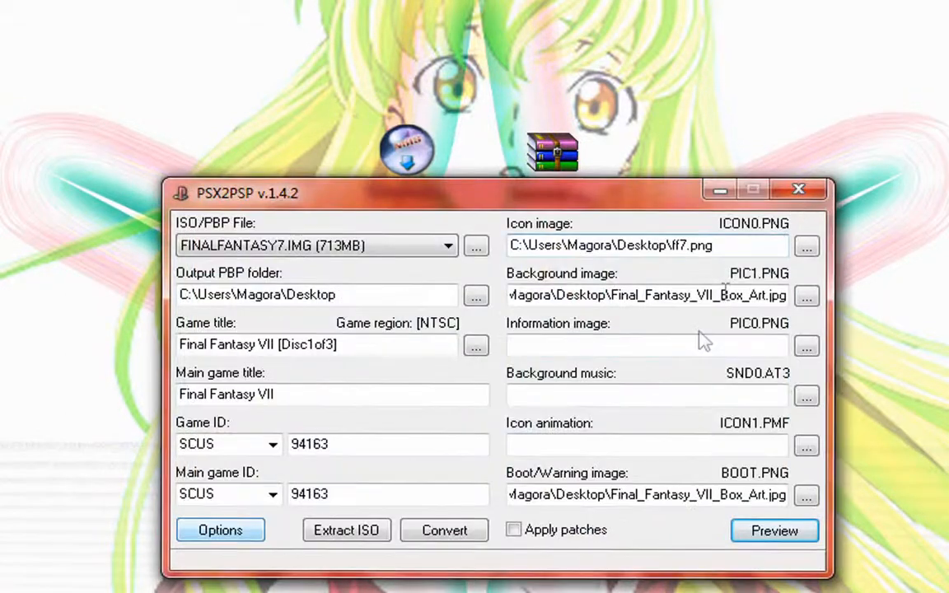
# Try ff7.png from the Desktop as the information image, clear that field again, and preview the game screen without it
pyautogui.click(806, 347)
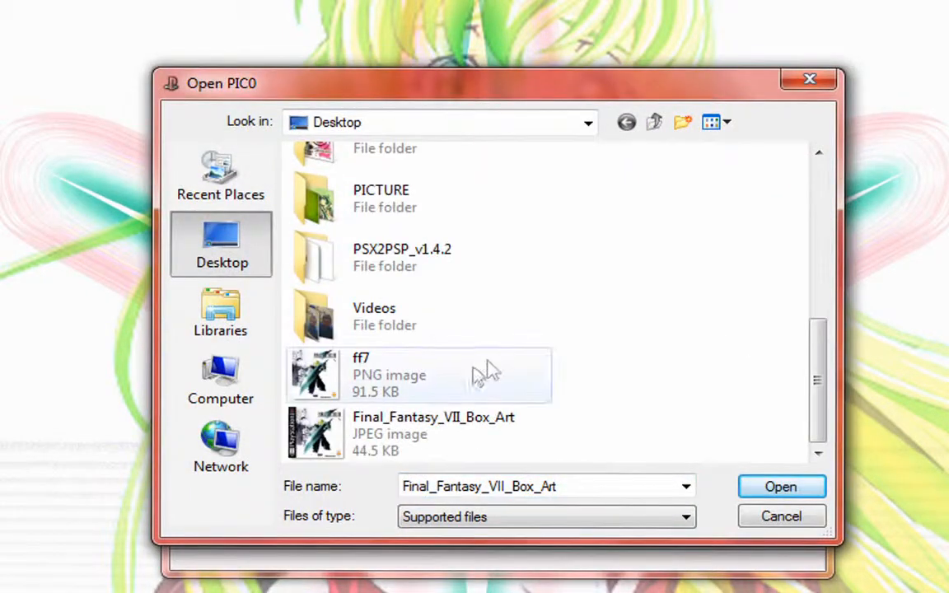
pyautogui.doubleClick(483, 373)
pyautogui.click(772, 534)
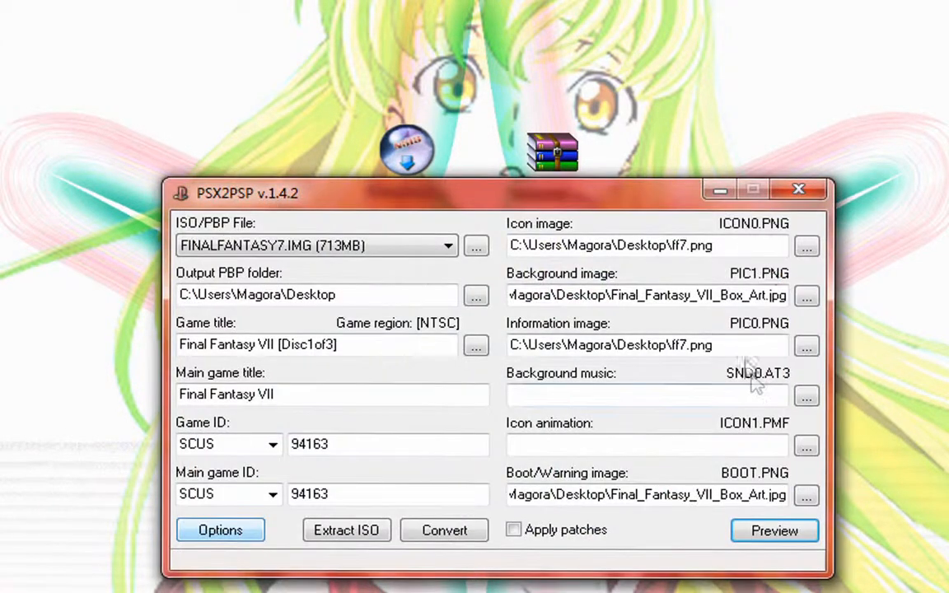
pyautogui.moveTo(748, 345); pyautogui.dragTo(409, 364)
pyautogui.press('BackSpace')
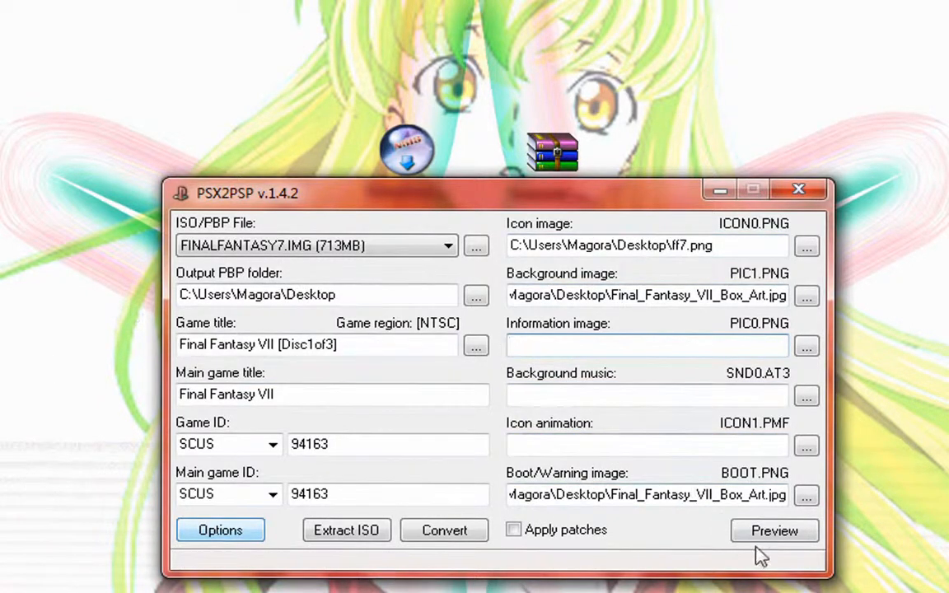
pyautogui.click(774, 532)
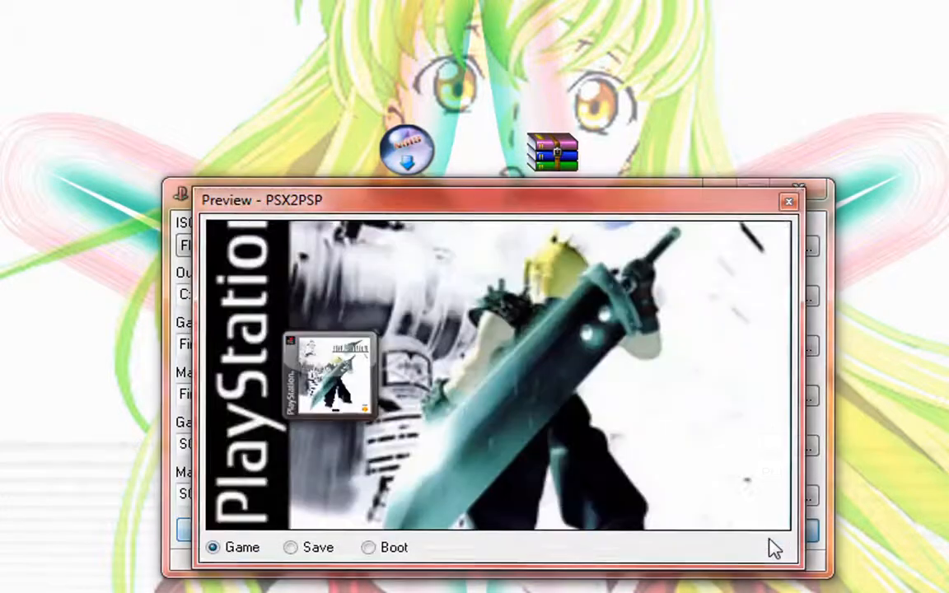
pyautogui.click(788, 202)
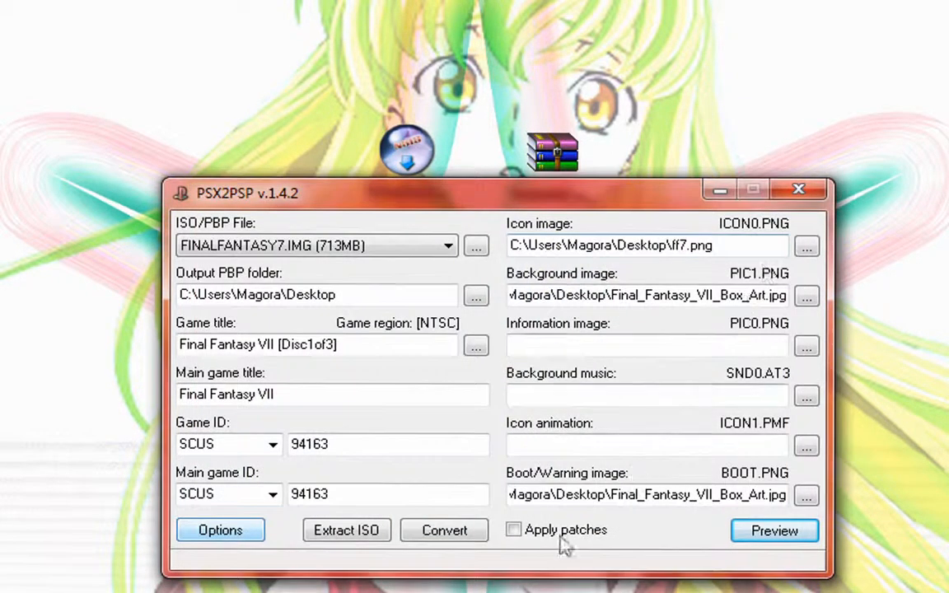
# Convert the disc images to a PBP, accept the Windows 7 Basic color scheme, and close the finished converter
pyautogui.click(442, 535)
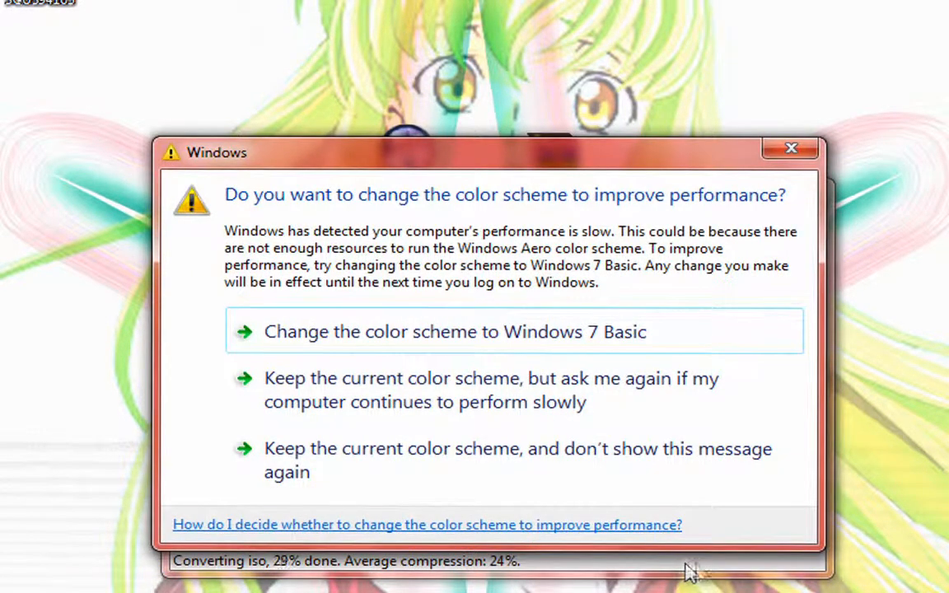
pyautogui.click(584, 347)
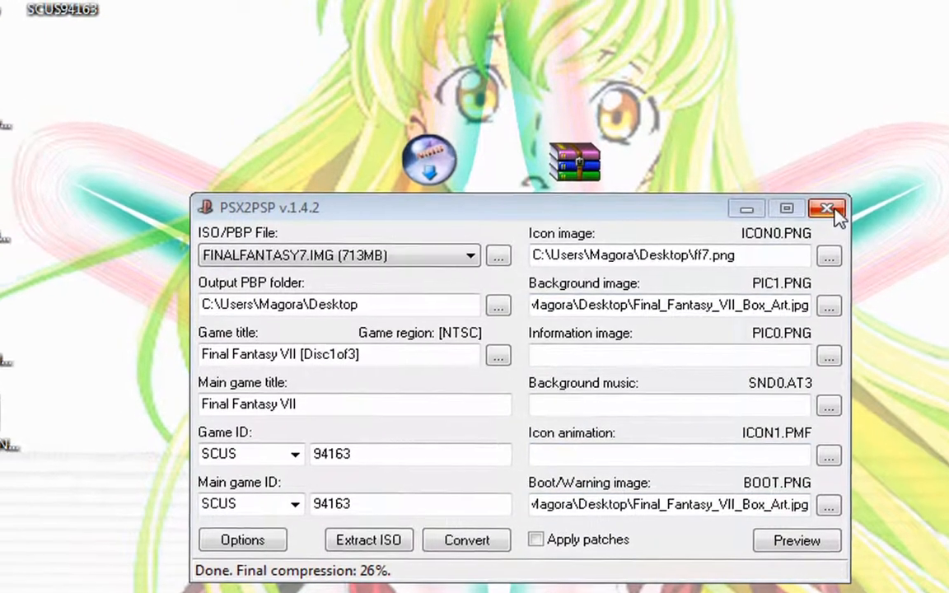
pyautogui.click(830, 208)
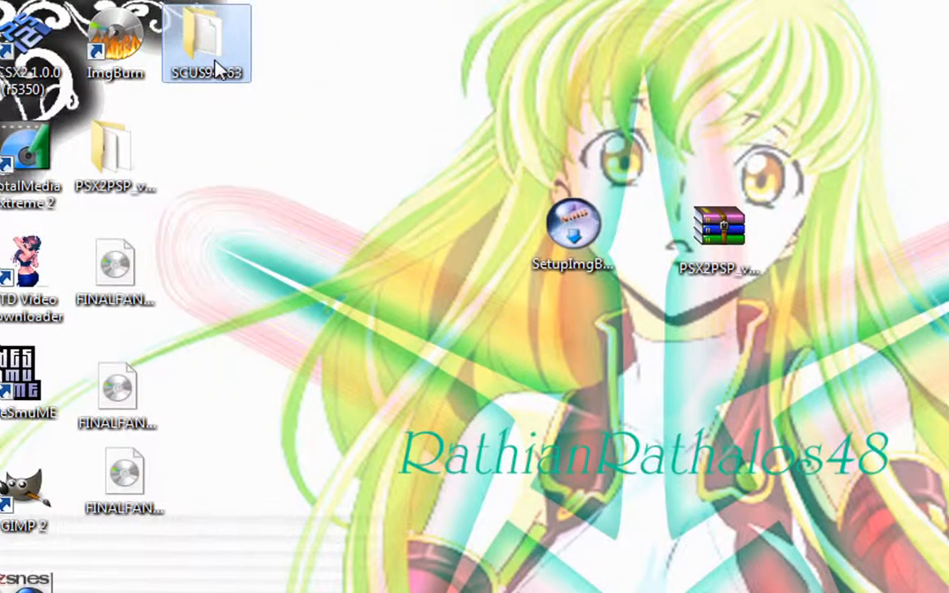
# Move the SCUS94163 output folder slightly aside on the desktop, inspect its contents, and close it
pyautogui.moveTo(212, 57); pyautogui.dragTo(256, 60)
pyautogui.doubleClick(260, 53)
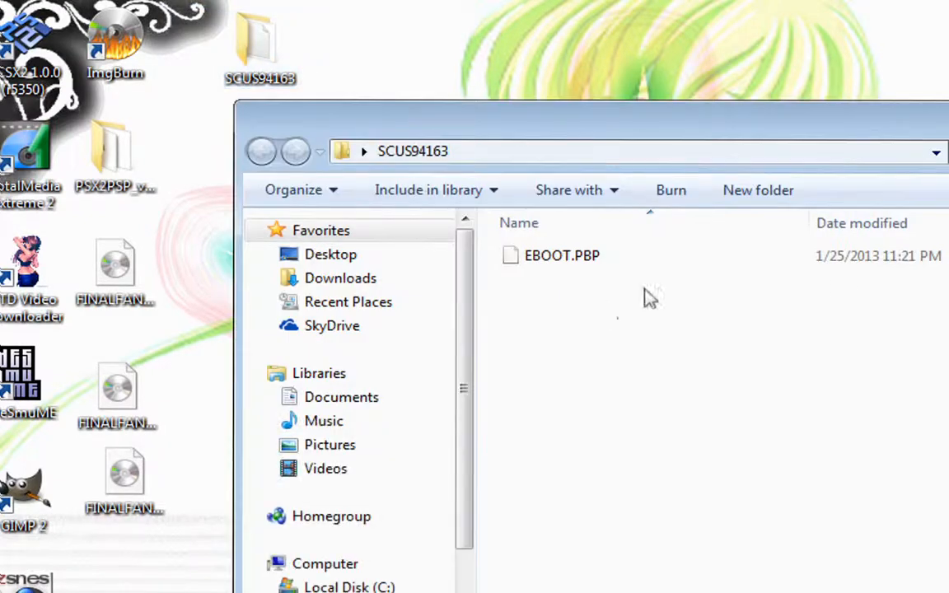
pyautogui.hotkey('alt', 'F4')
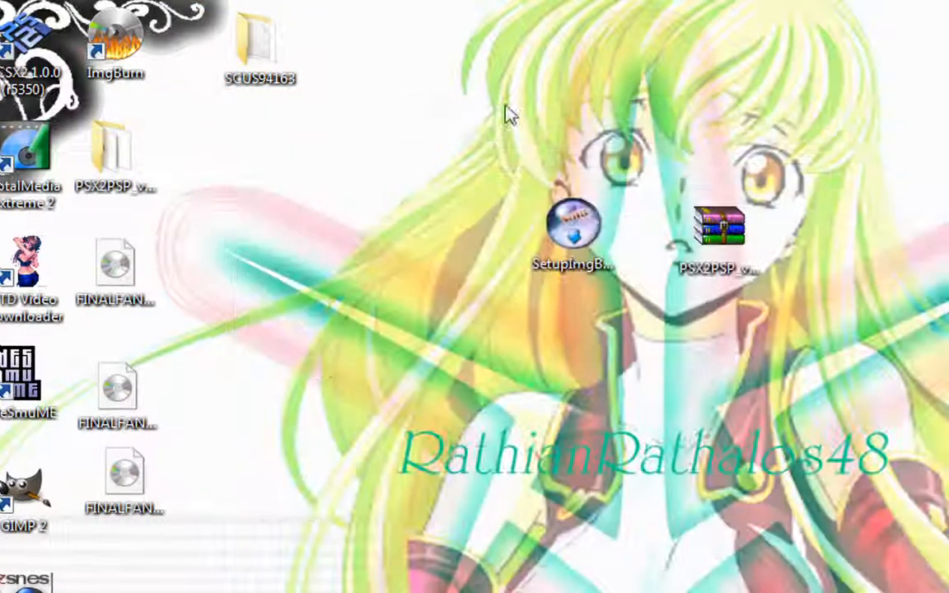
# Rename the SCUS94163 folder on the desktop to Final Fantasy VII
pyautogui.rightClick(280, 64)
pyautogui.click(354, 461)
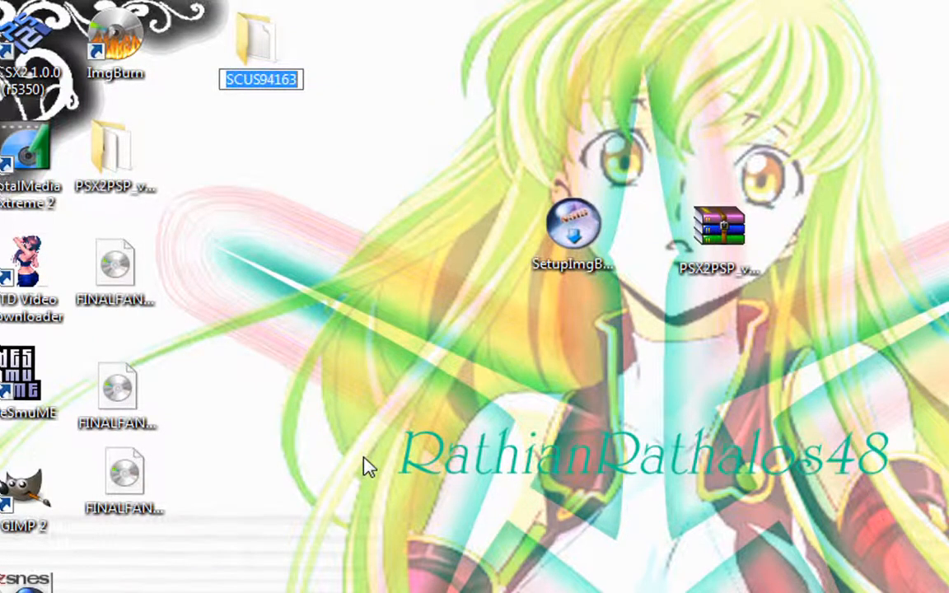
pyautogui.write('Final Fantasy')
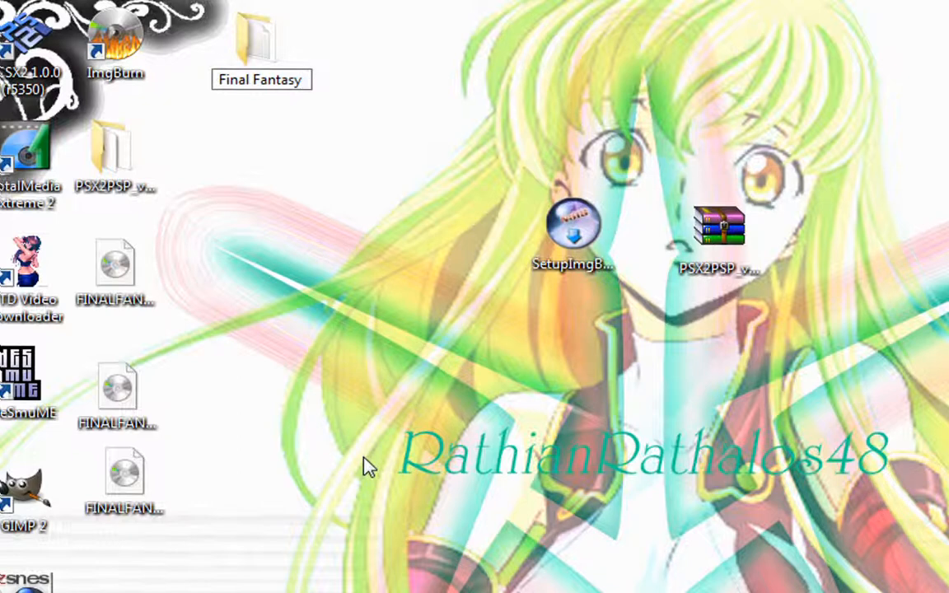
pyautogui.write(' 7')
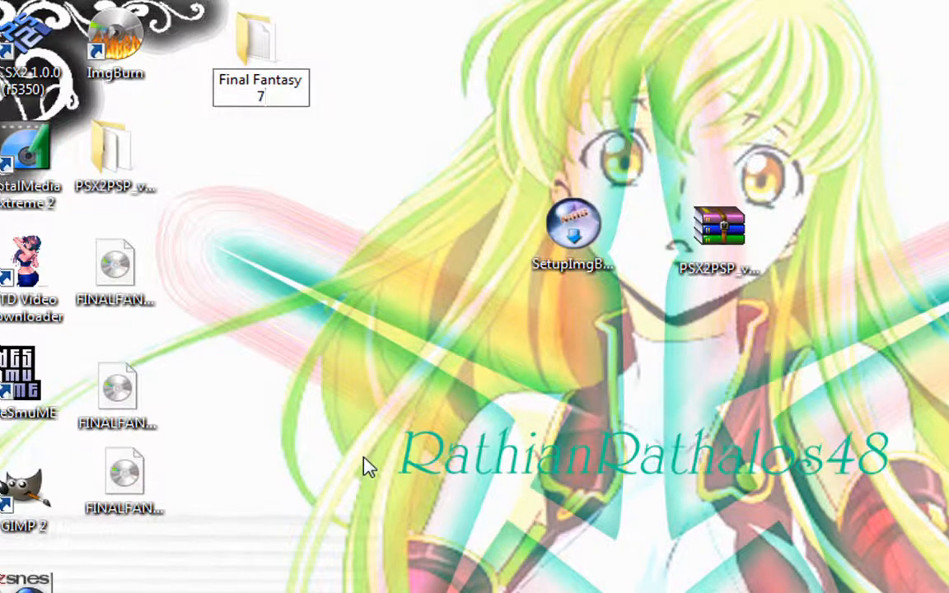
pyautogui.press('BackSpace')
pyautogui.write('VII')
pyautogui.press('Return')
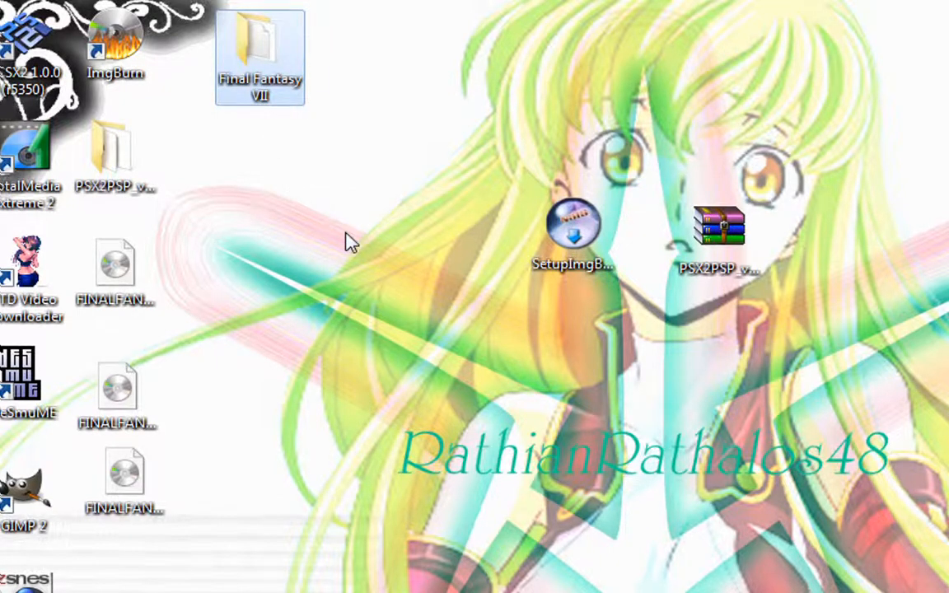
# Reopen PSX2PSP in Clasic mode to review the game title and main game title fields, and close it with its folder
pyautogui.doubleClick(131, 188)
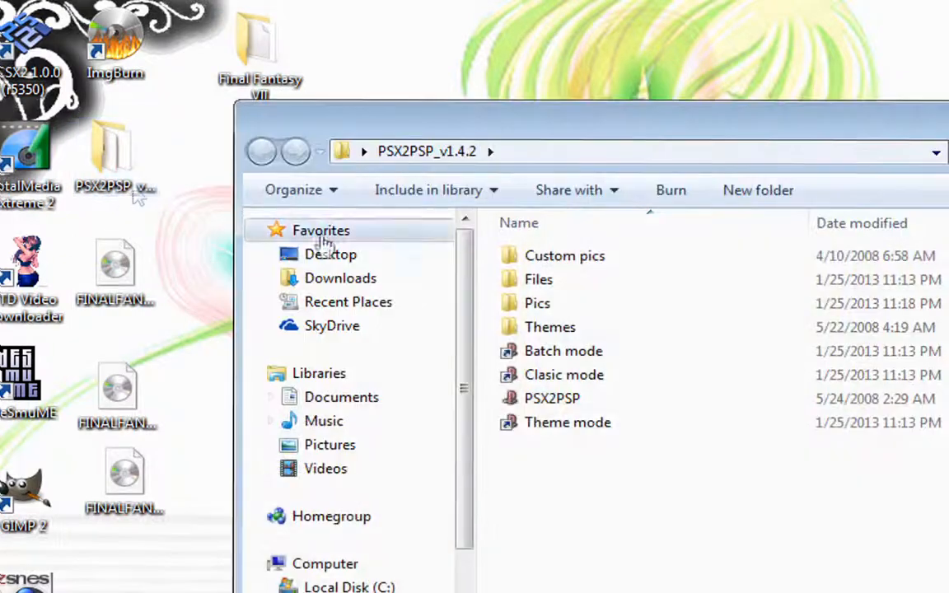
pyautogui.doubleClick(585, 381)
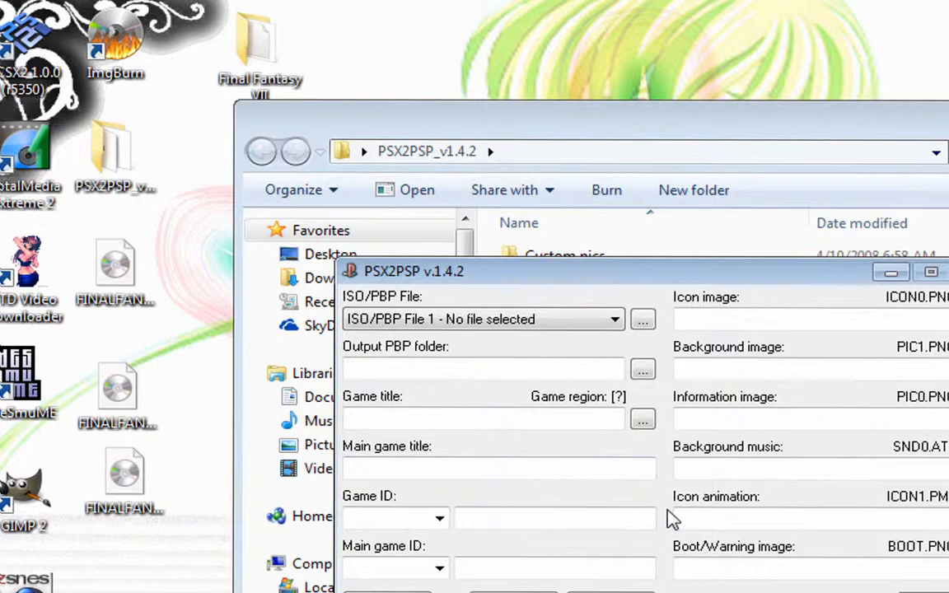
pyautogui.click(430, 466)
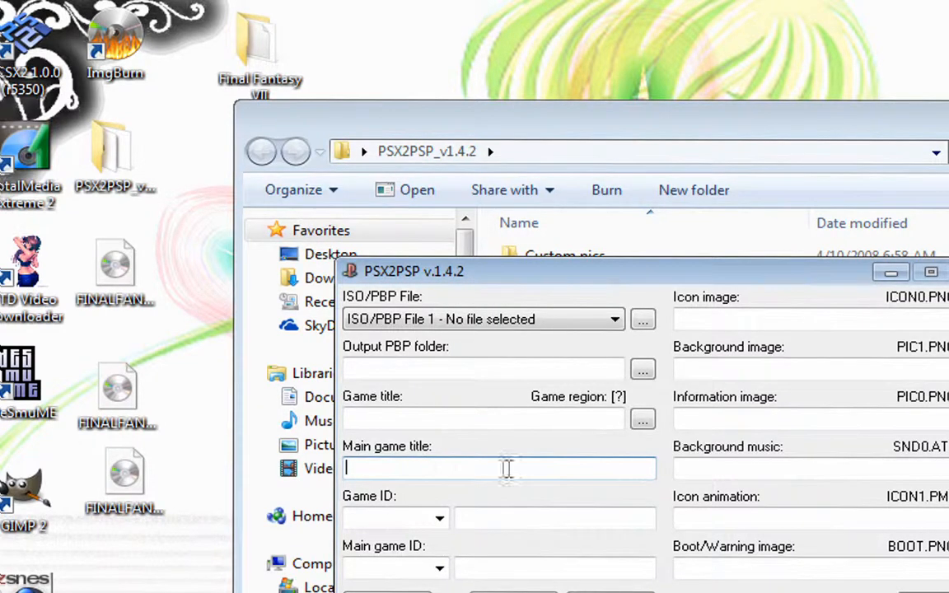
pyautogui.click(566, 423)
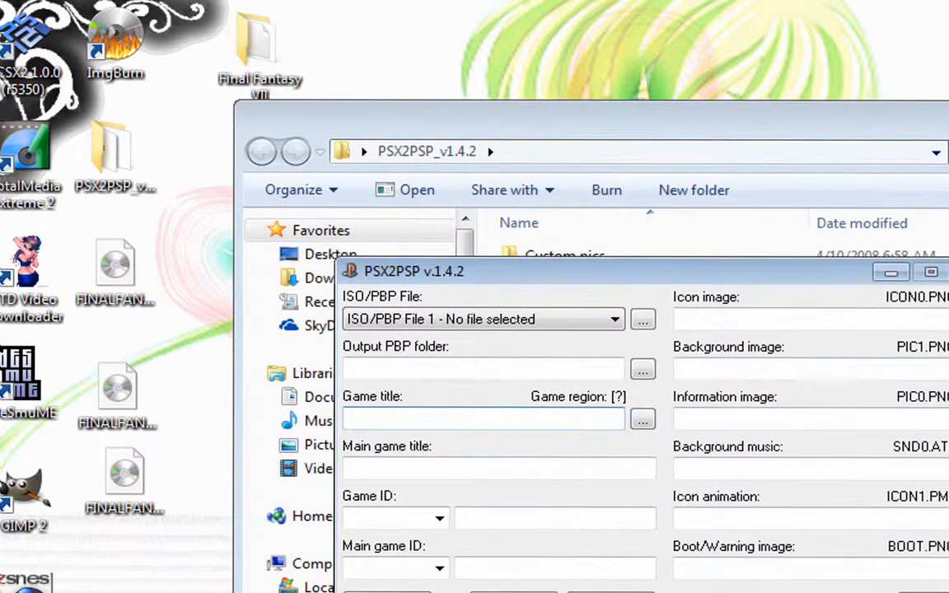
pyautogui.click(948, 272)
pyautogui.click(878, 518)
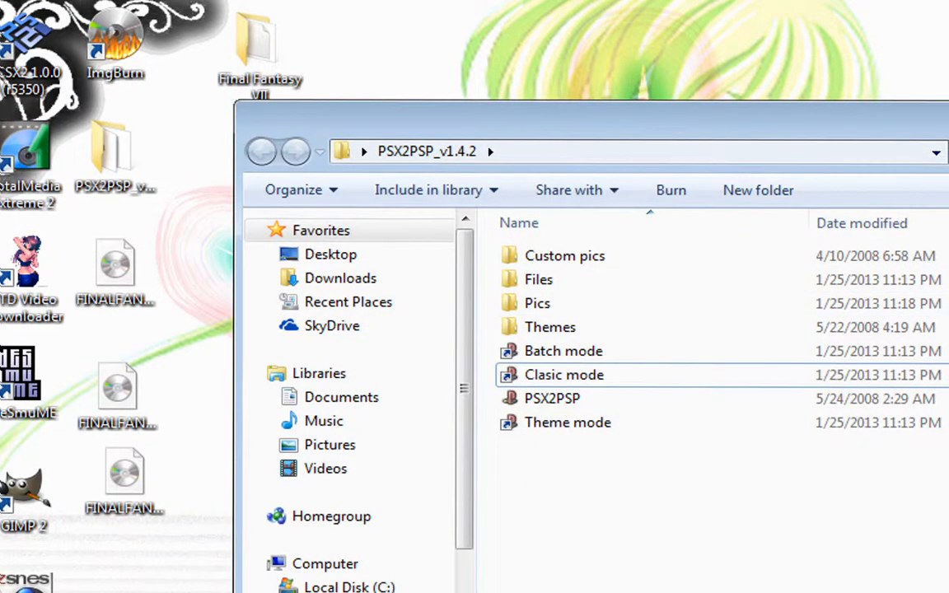
pyautogui.click(948, 110)
pyautogui.click(847, 347)
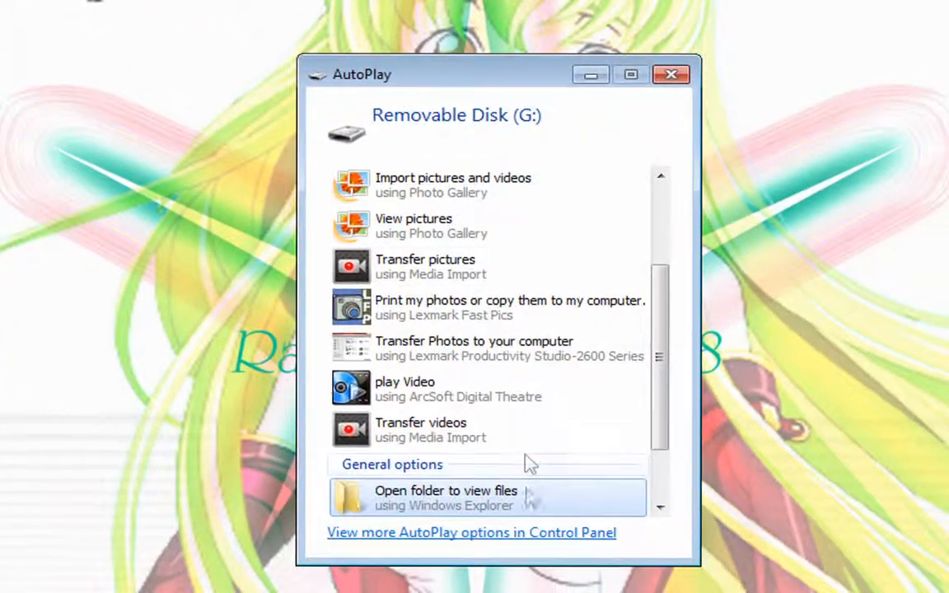
# Open PSP\GAME on Removable Disk (G:) and copy the Final Fantasy VII folder from the desktop into it
pyautogui.click(537, 502)
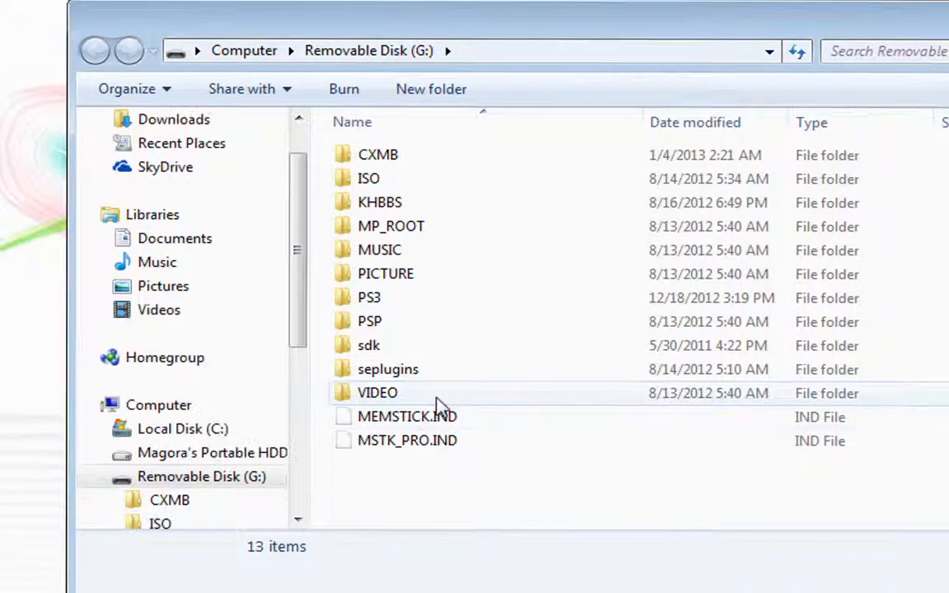
pyautogui.doubleClick(402, 323)
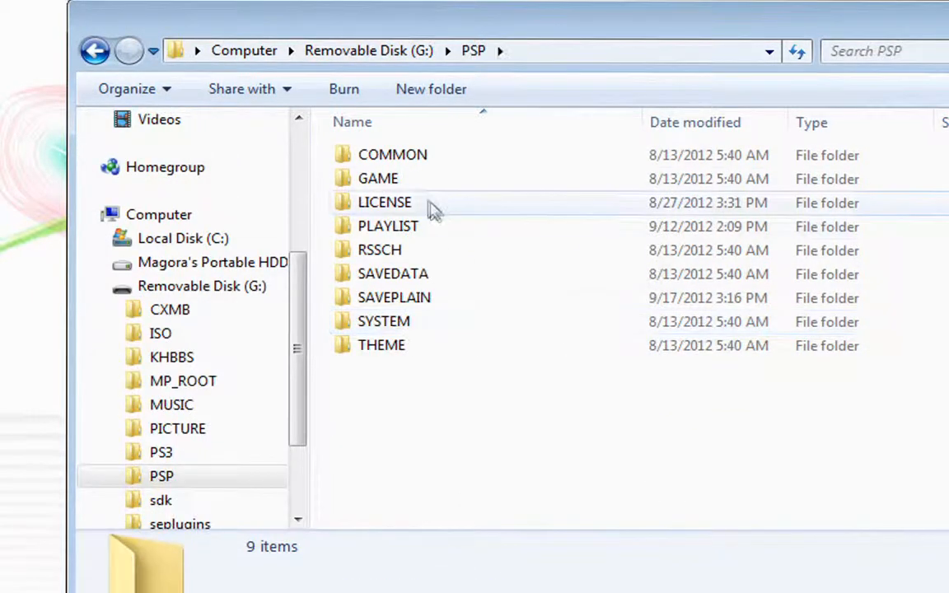
pyautogui.doubleClick(423, 186)
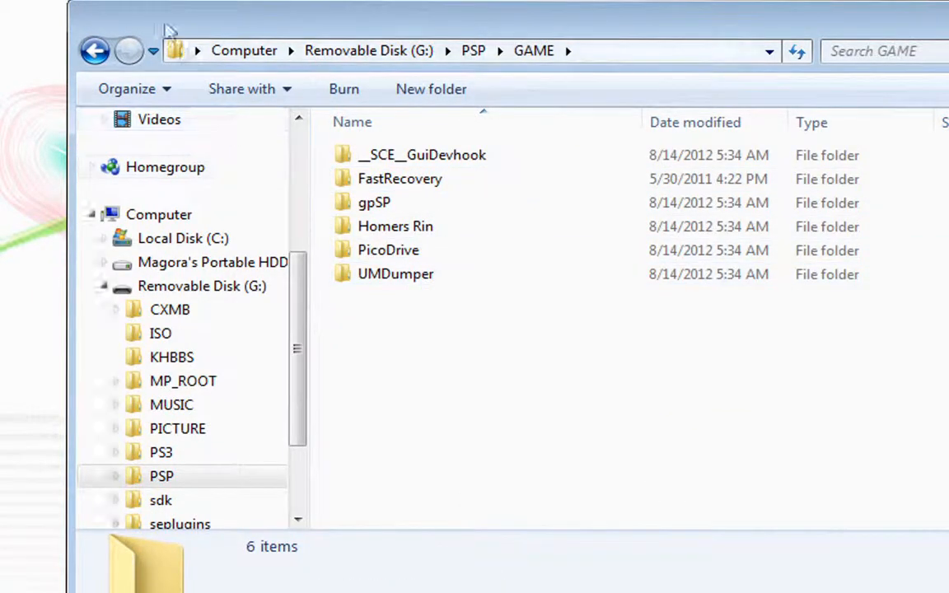
pyautogui.moveTo(82, 4); pyautogui.dragTo(415, 328)
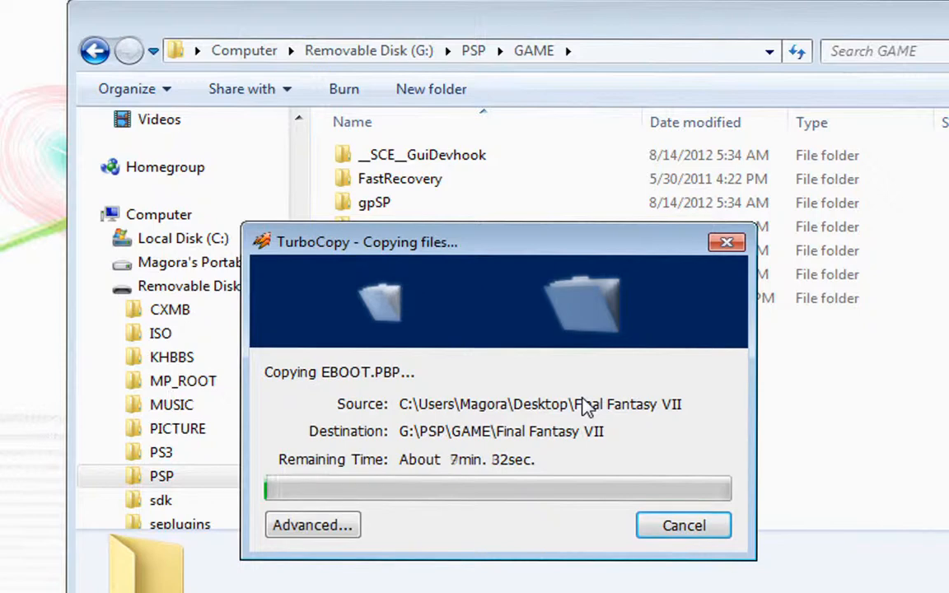
# Check the advanced progress details of the running copy, collapse them, and close the GAME folder window
pyautogui.click(356, 532)
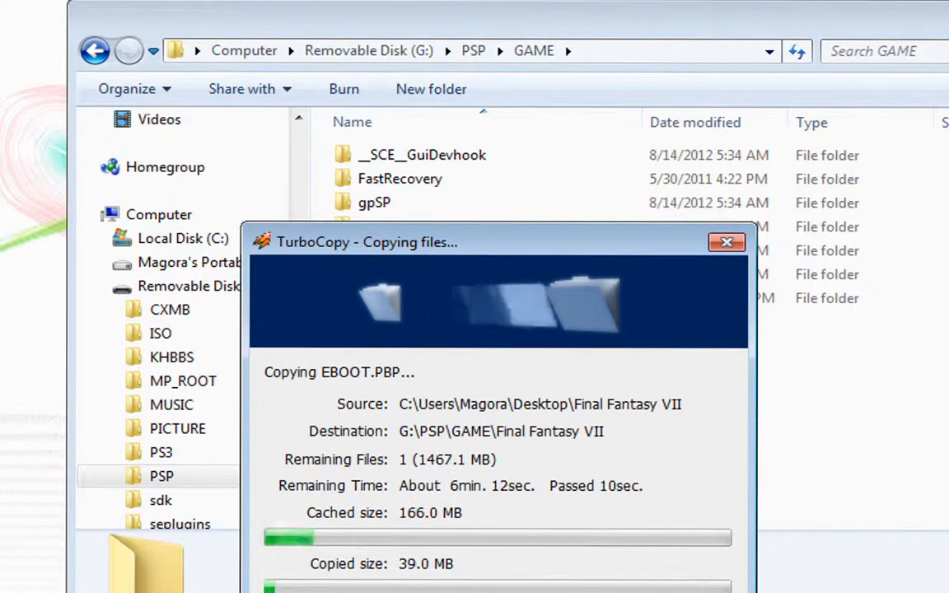
pyautogui.click(346, 592)
pyautogui.click(948, 8)
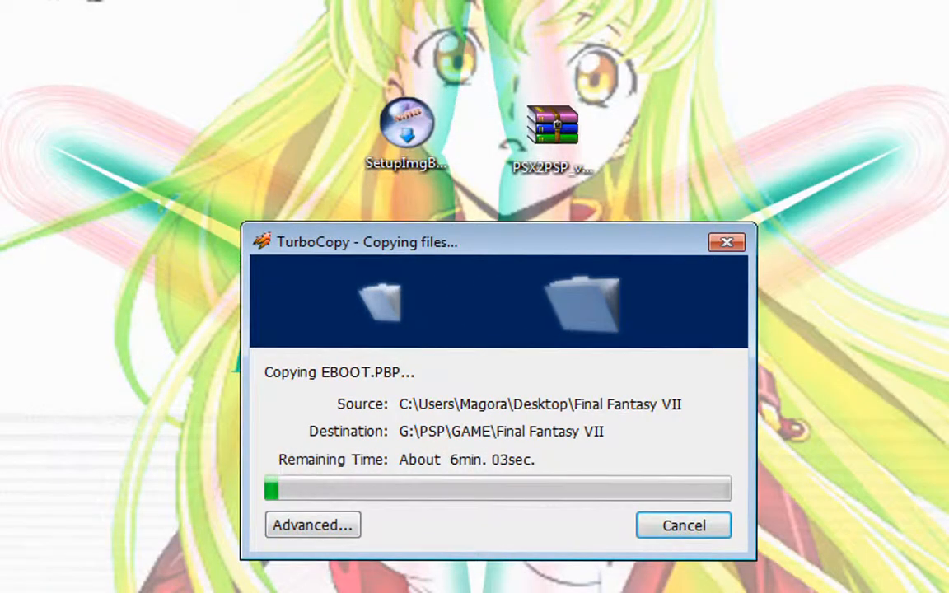
# Inspect the contents of the desktop's Final Fantasy VII folder and close its window
pyautogui.click(93, 1)
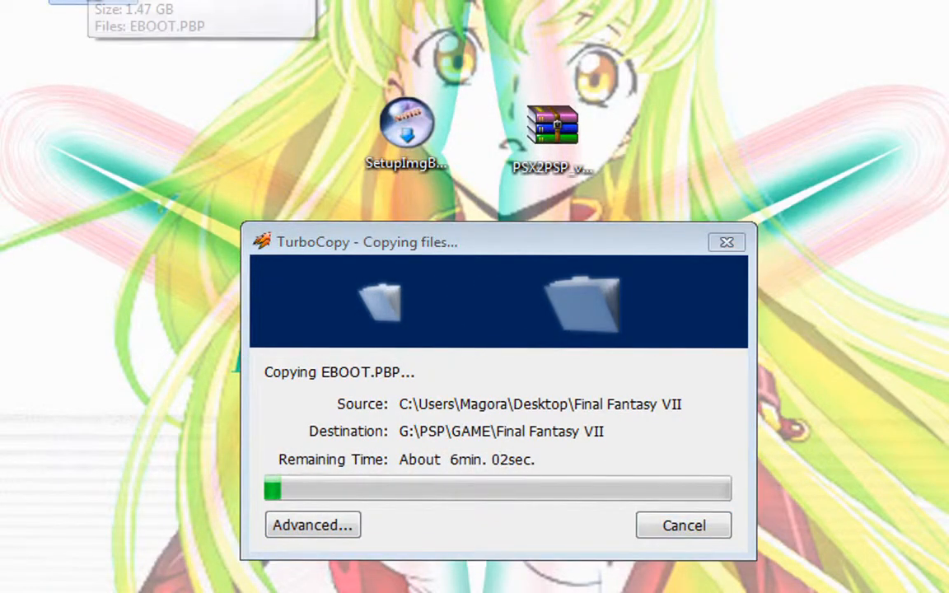
pyautogui.doubleClick(94, 2)
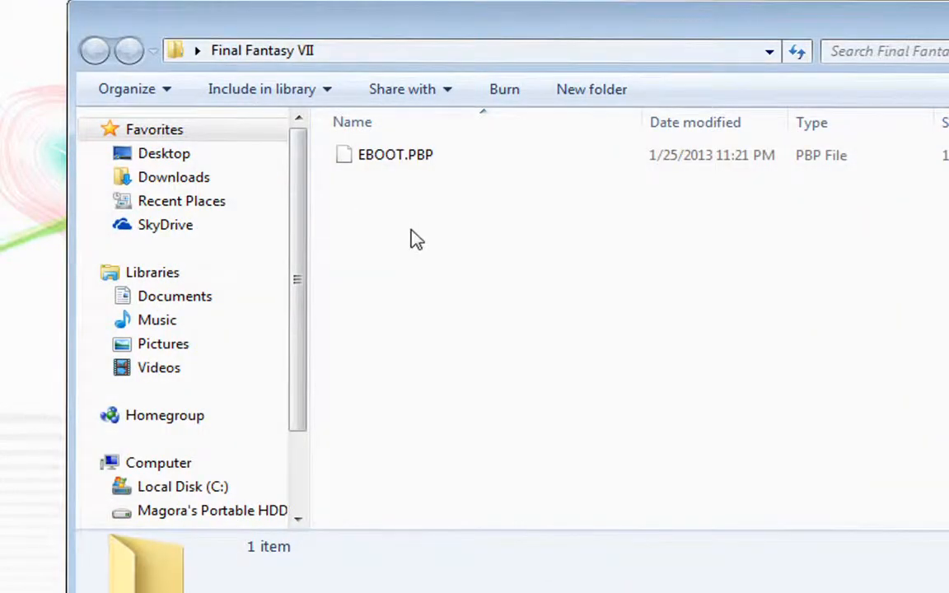
pyautogui.click(947, 10)
pyautogui.click(888, 189)
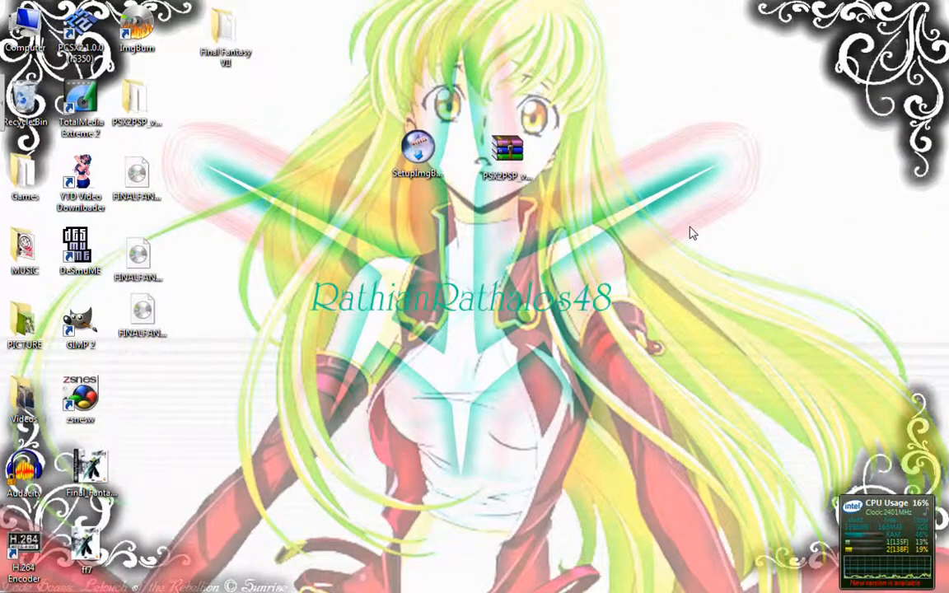
# Safely eject the PSP's removable USB drive from the computer
pyautogui.click(924, 460)
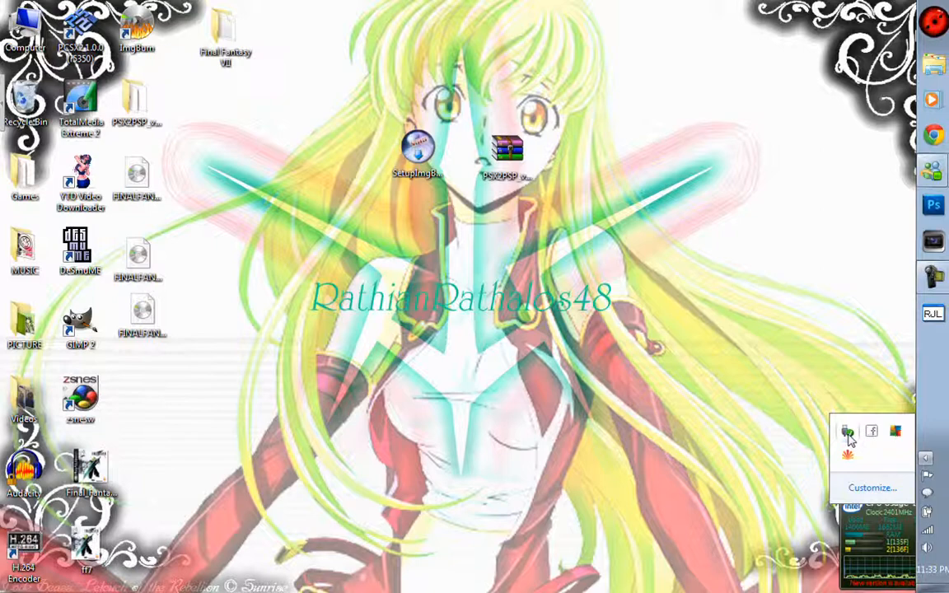
pyautogui.click(848, 437)
pyautogui.click(840, 531)
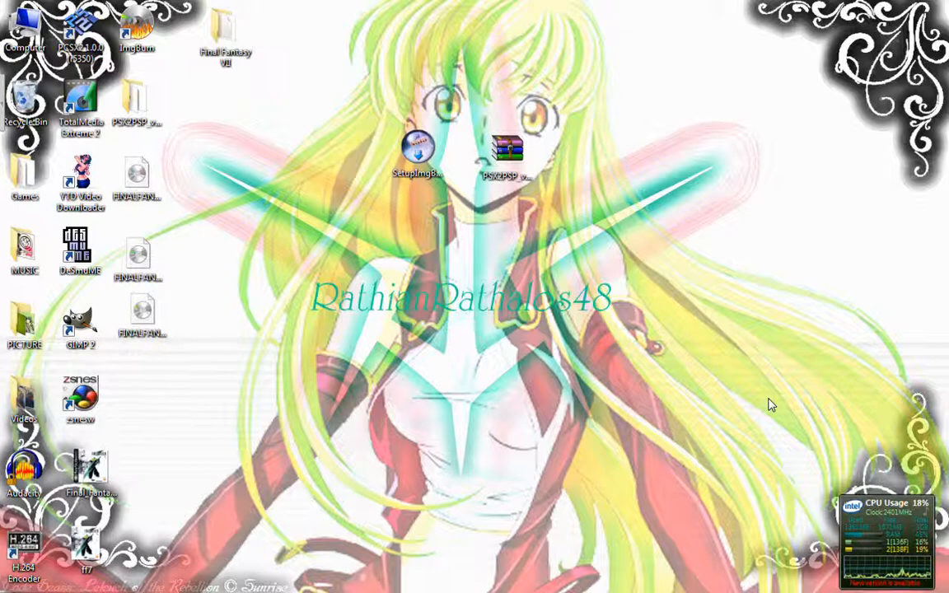
# Switch to RemoteJoyLite, reduce its window height, check the Final Fantasy VII entry and artwork on the PSP, and close it
pyautogui.moveTo(947, 520)
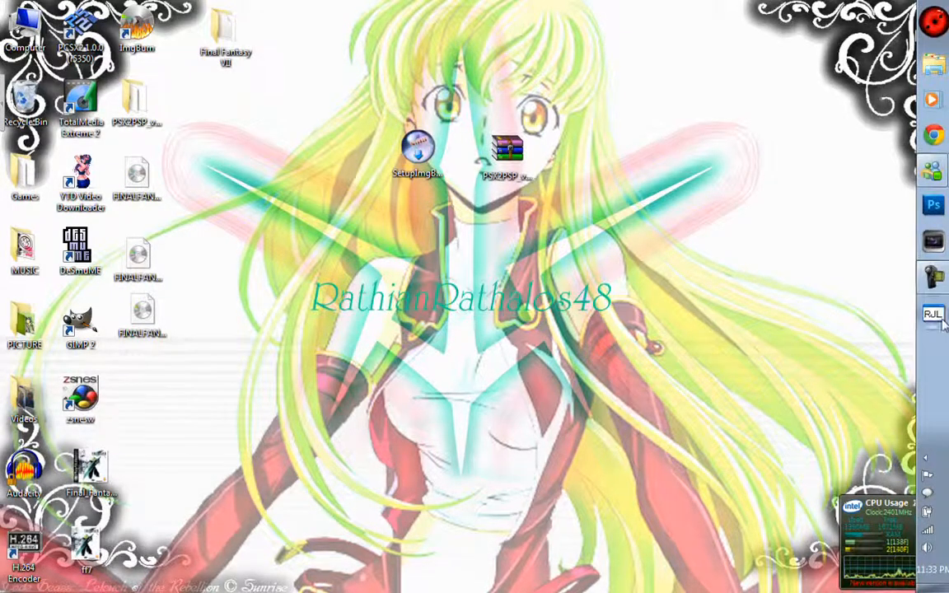
pyautogui.click(931, 320)
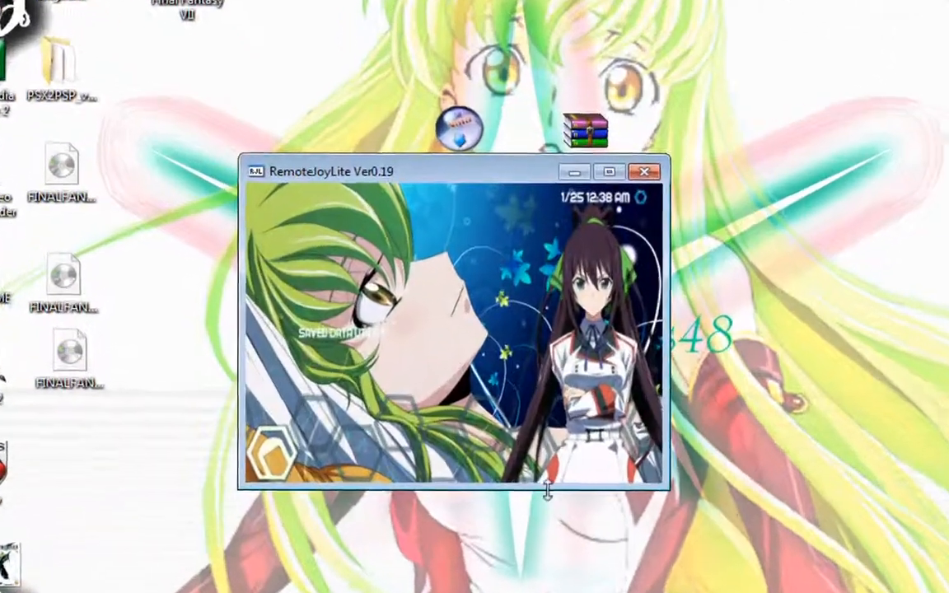
pyautogui.moveTo(547, 490); pyautogui.dragTo(548, 420)
pyautogui.moveTo(488, 172); pyautogui.dragTo(488, 166)
pyautogui.moveTo(556, 173); pyautogui.dragTo(556, 167)
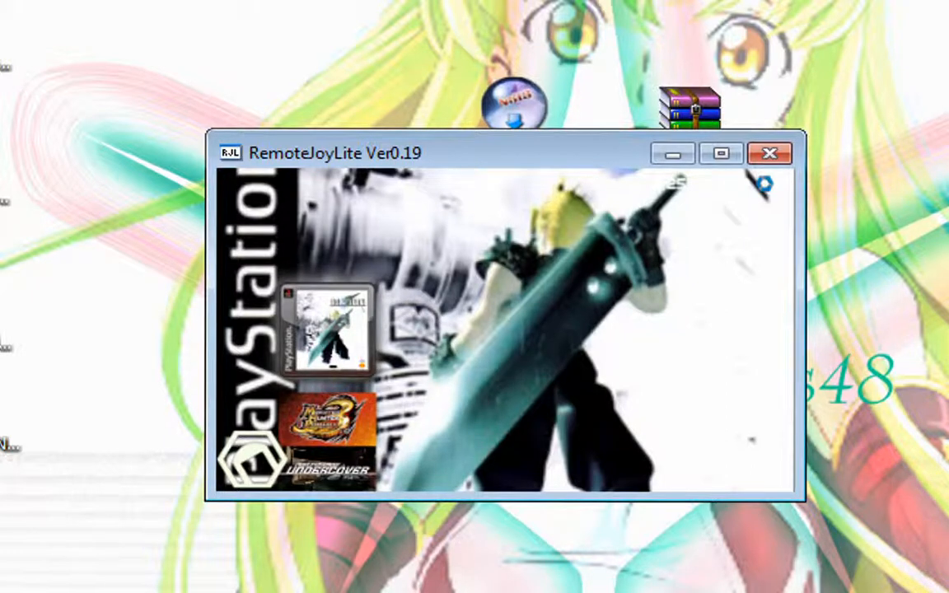
pyautogui.click(768, 155)
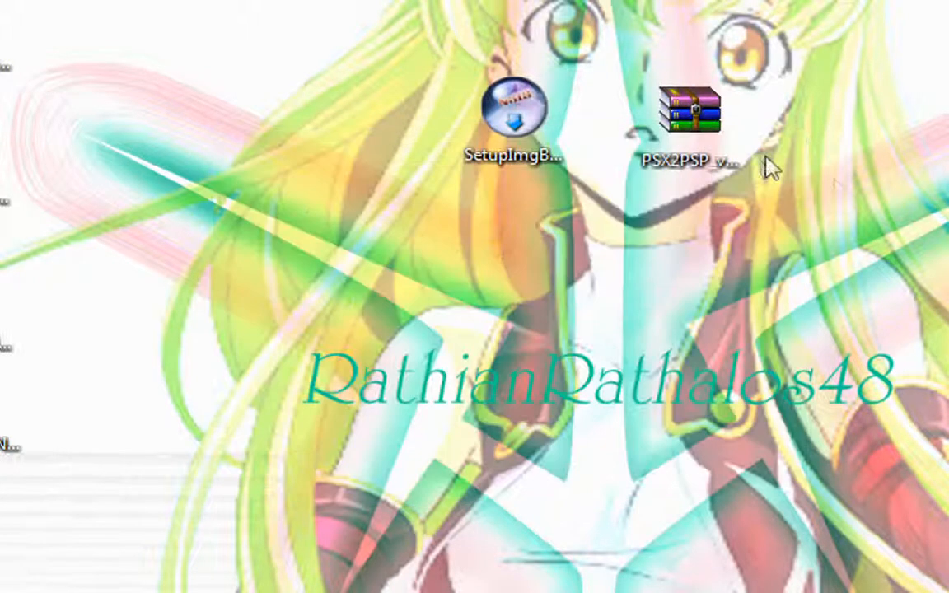